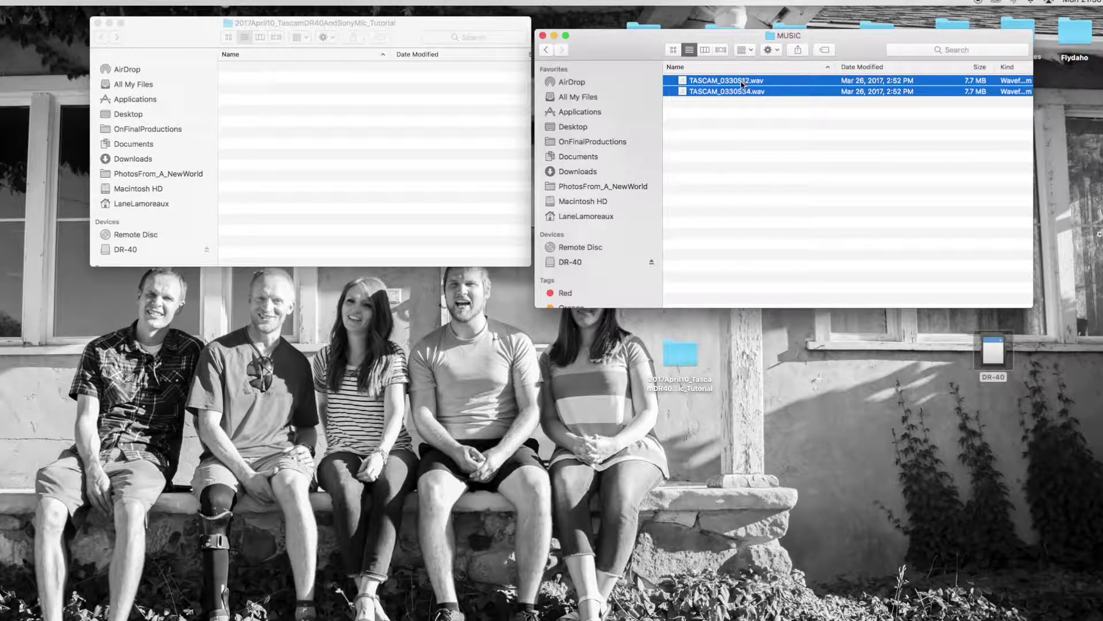
Copy both TASCAM WAV files from the MUSIC folder into the 2017April10_TascamDR40AndSonyMic_Tutorial folder and eject the DR-40 drive
left_click_drag(741, 84, 371, 156)
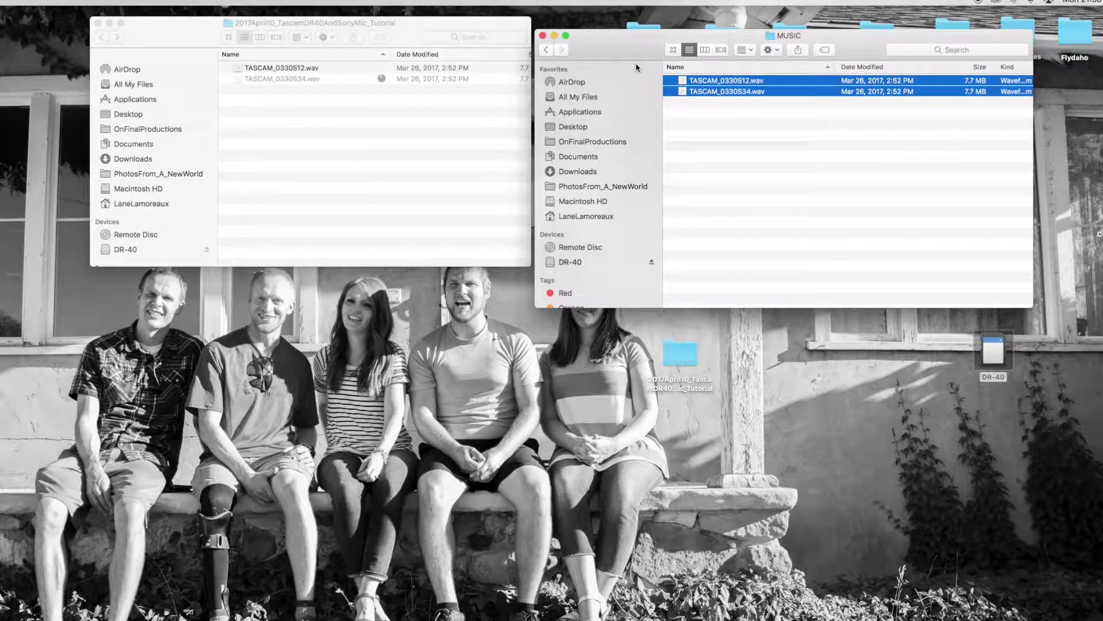
left_click(543, 35)
left_click(856, 314)
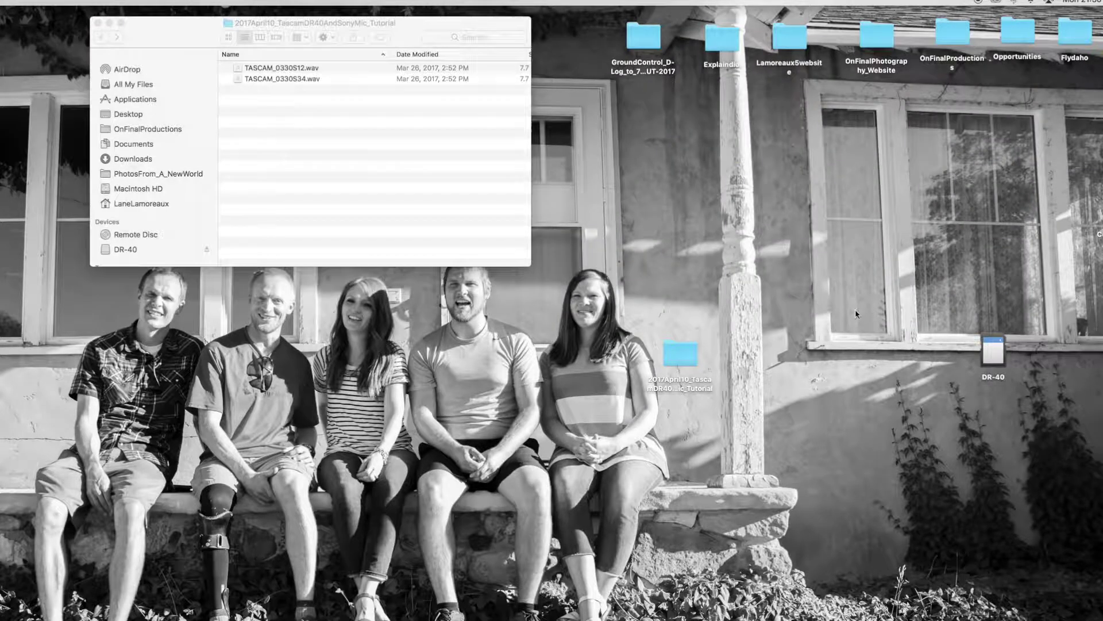
left_click(984, 348)
key("super+e")
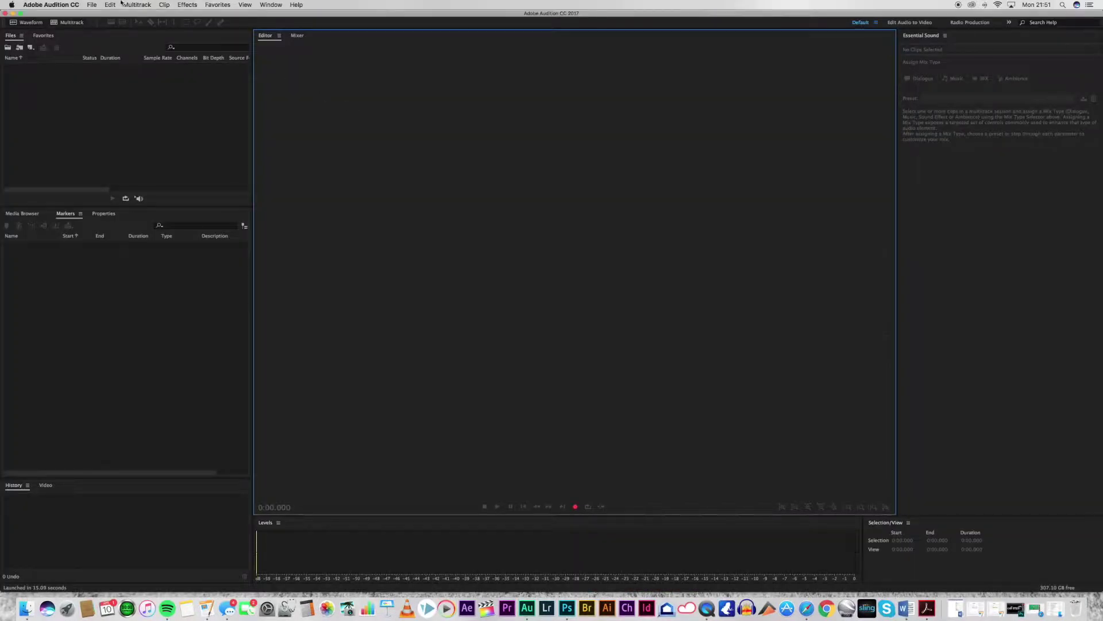
left_click(90, 5)
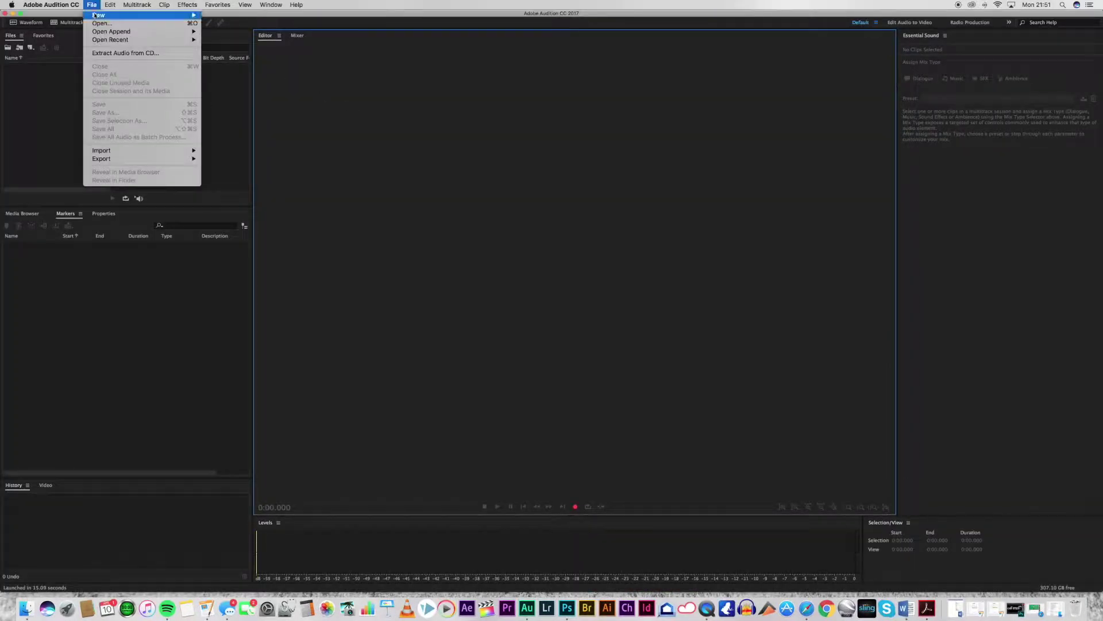
mouse_move(96, 16)
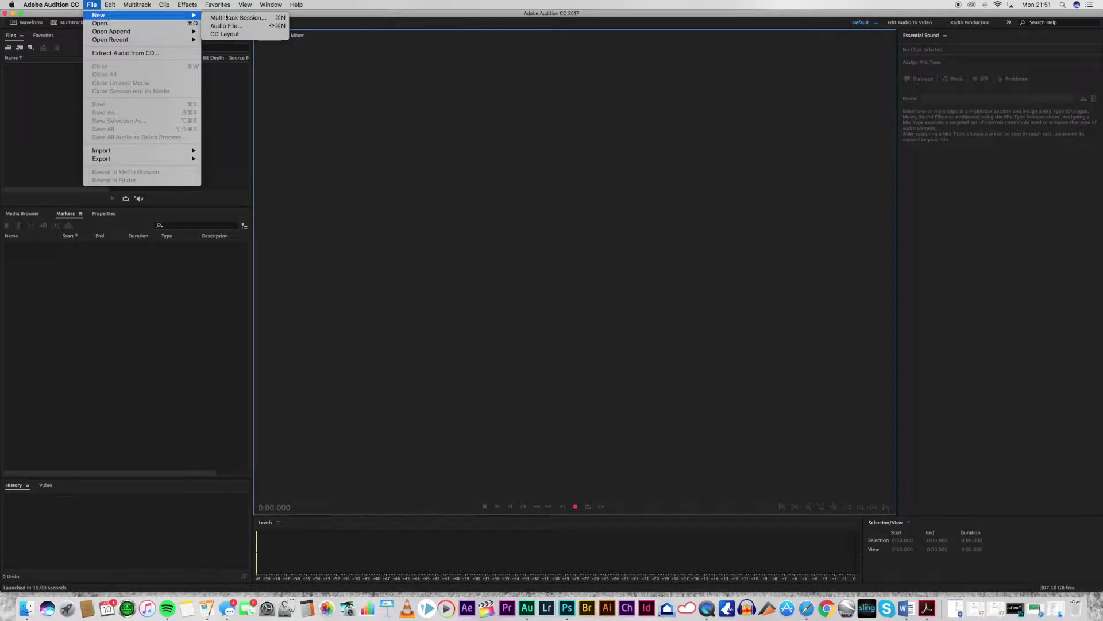
left_click(449, 106)
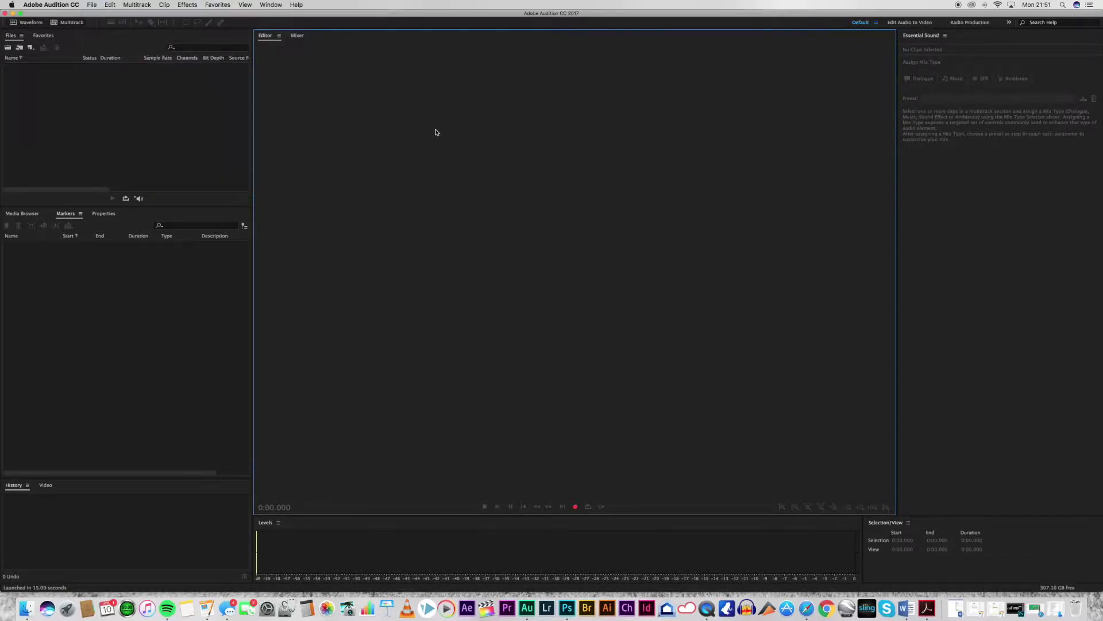
Load TASCAM_0330S12.wav from the Finder tutorial folder into Adobe Audition's waveform editor
key("ctrl+Up")
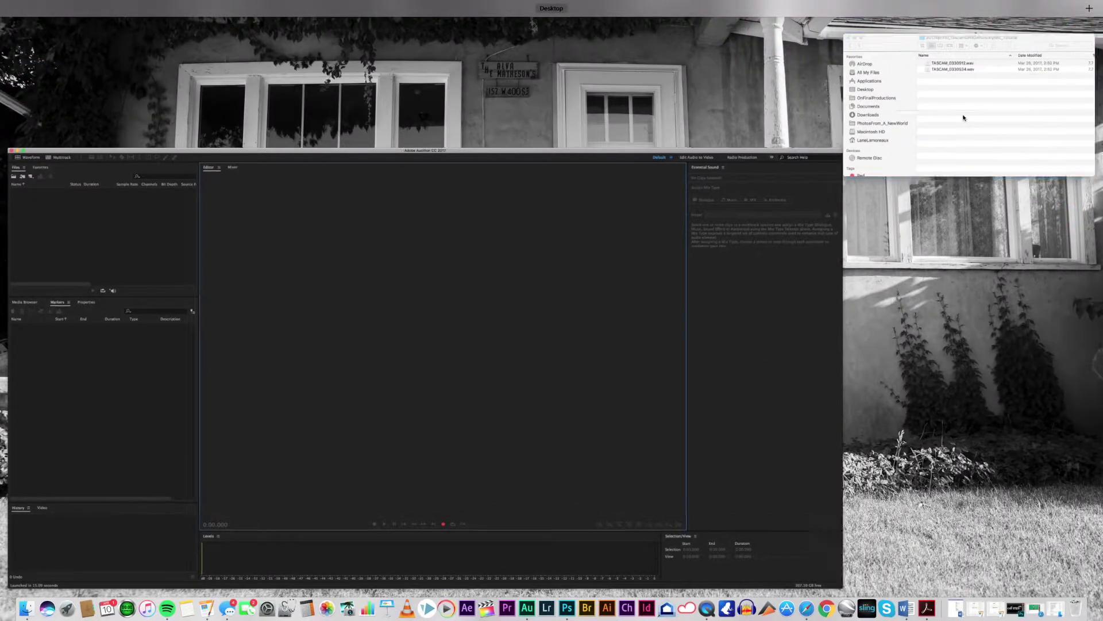
left_click(963, 116)
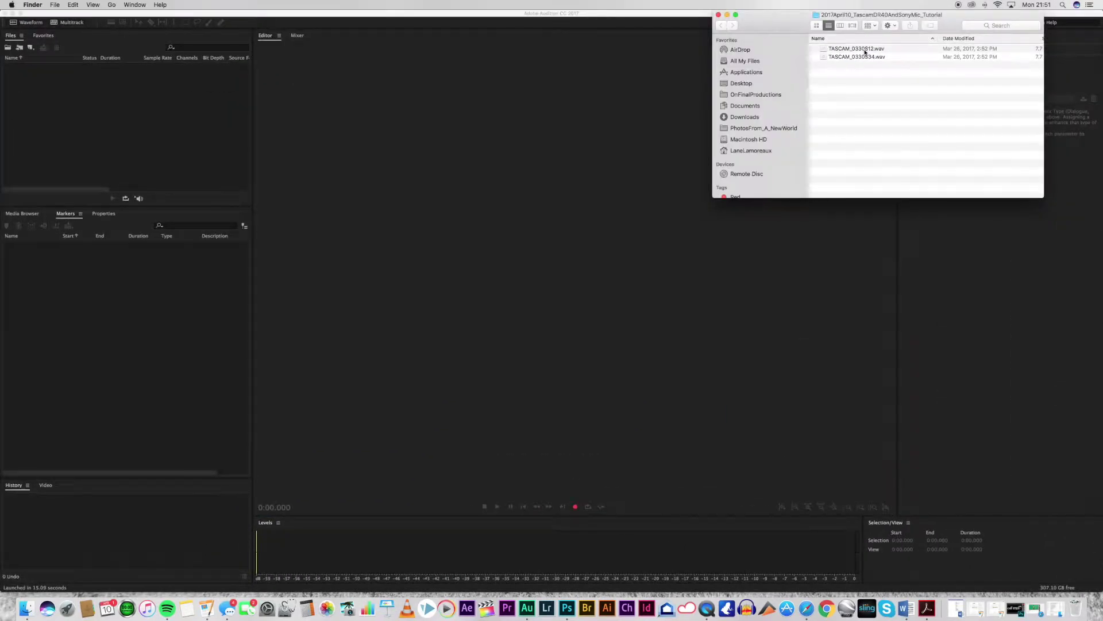
left_click_drag(793, 25, 736, 14)
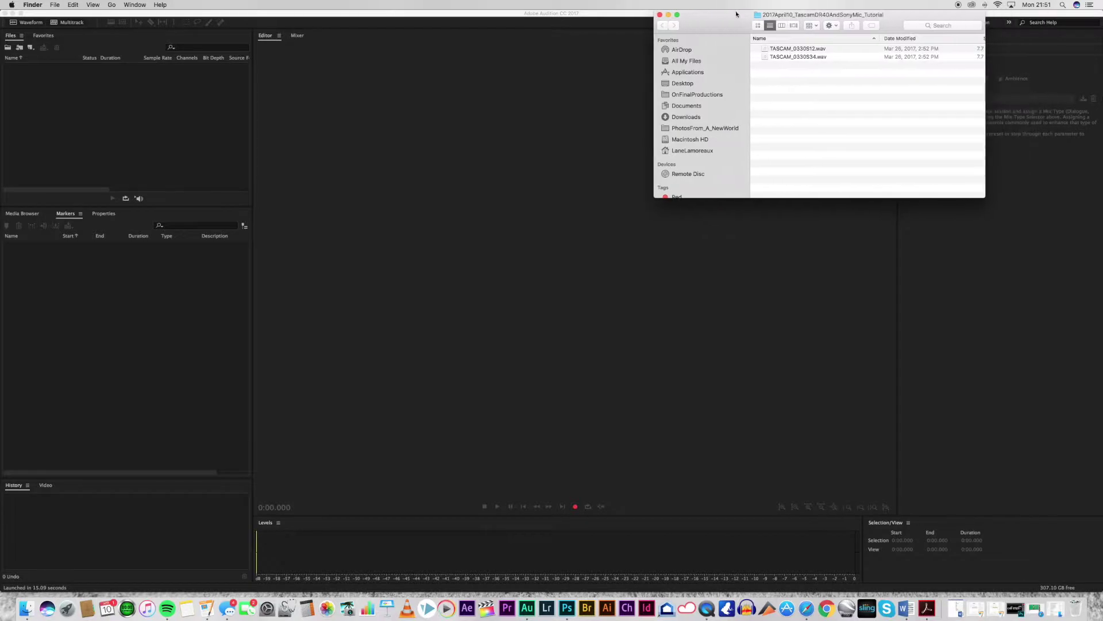
left_click(799, 50)
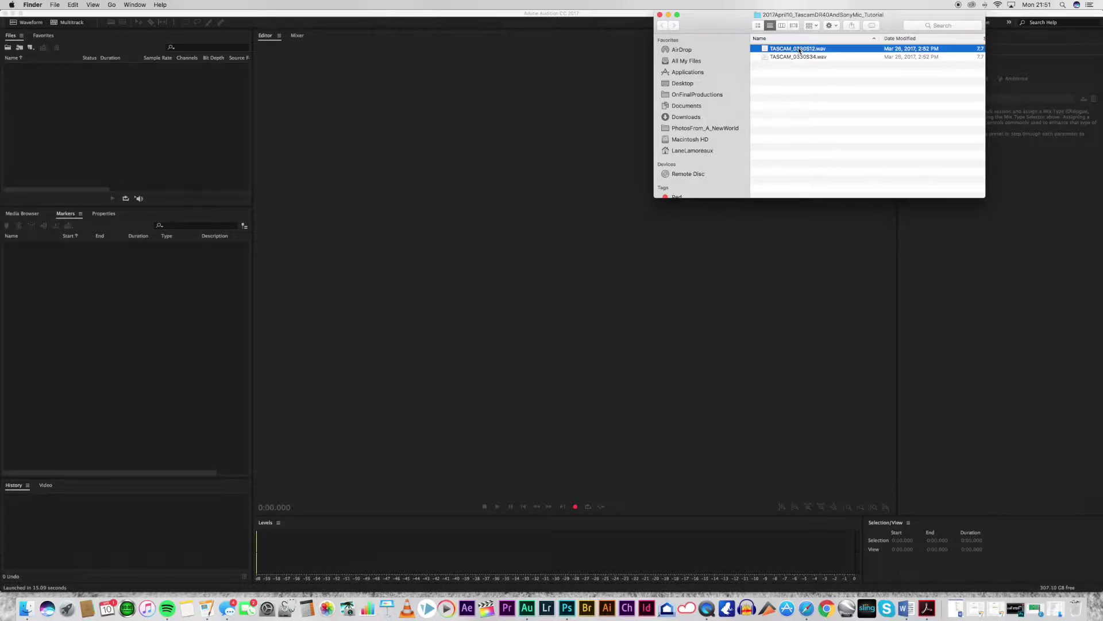
left_click_drag(800, 50, 433, 189)
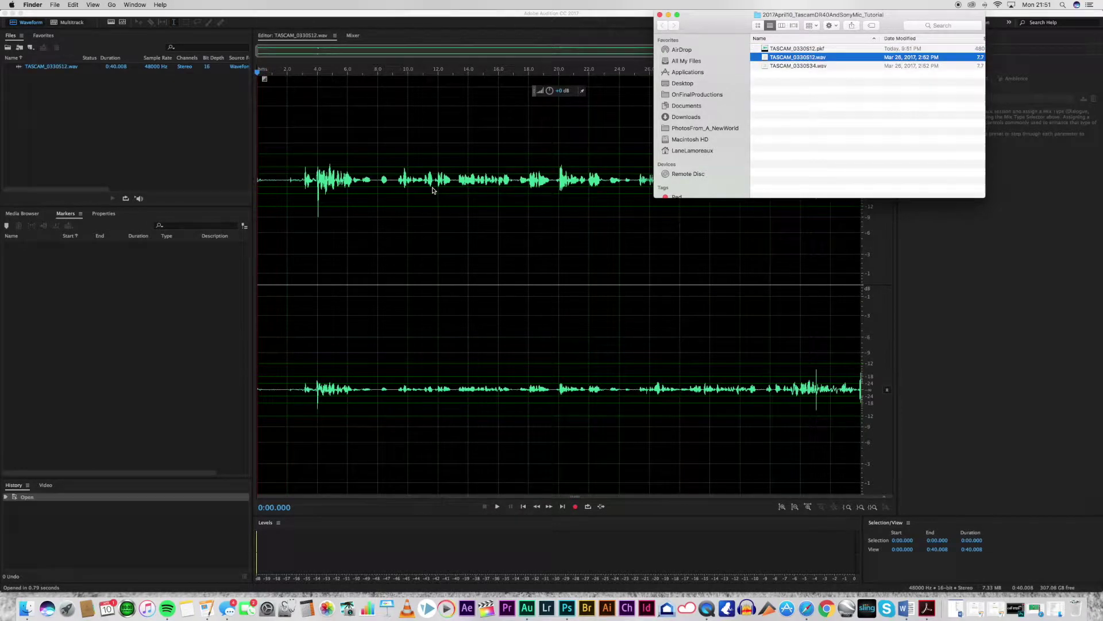
left_click(389, 15)
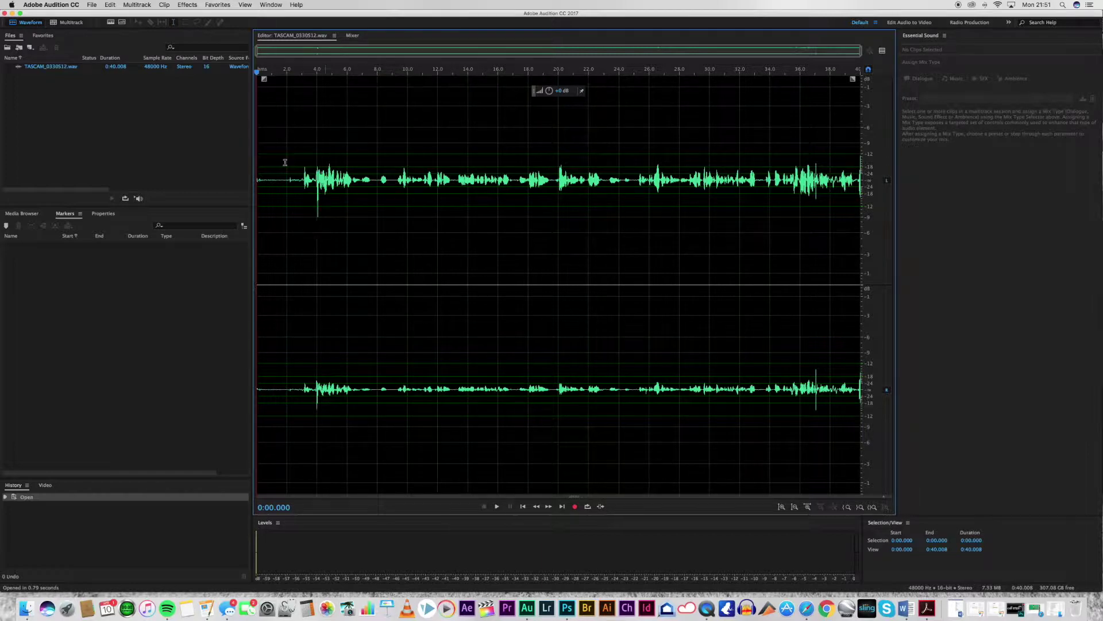
Apply the Speech Volume Leveler to the entire waveform with target level -15 dB, leveling amount 55%, dynamic range 50 dB and low signals boosted
left_click_drag(287, 163, 747, 224)
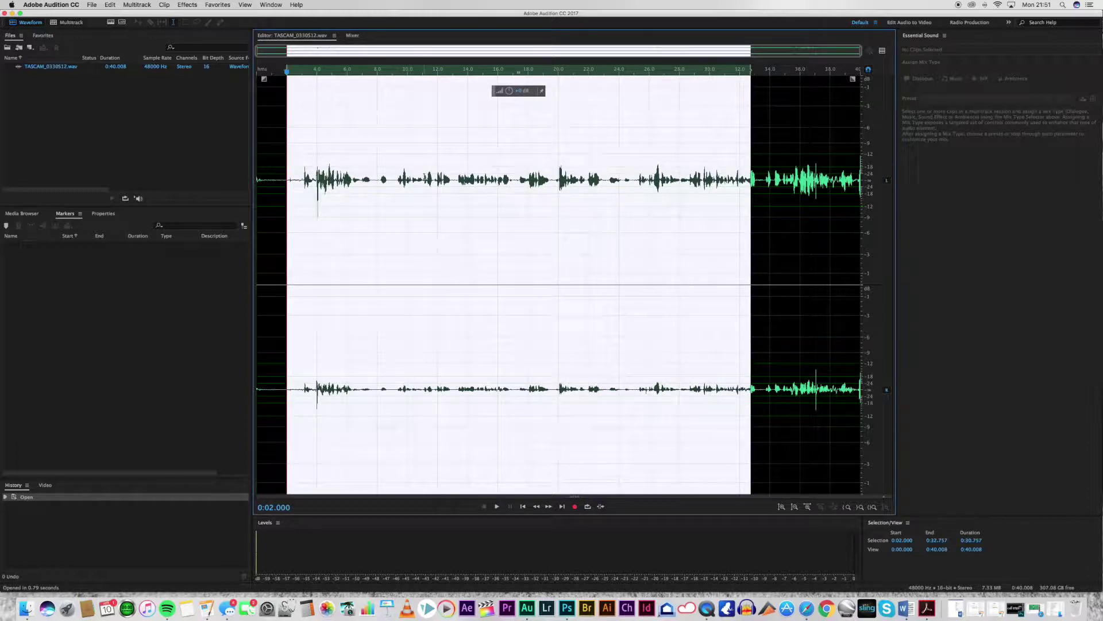
left_click(364, 163)
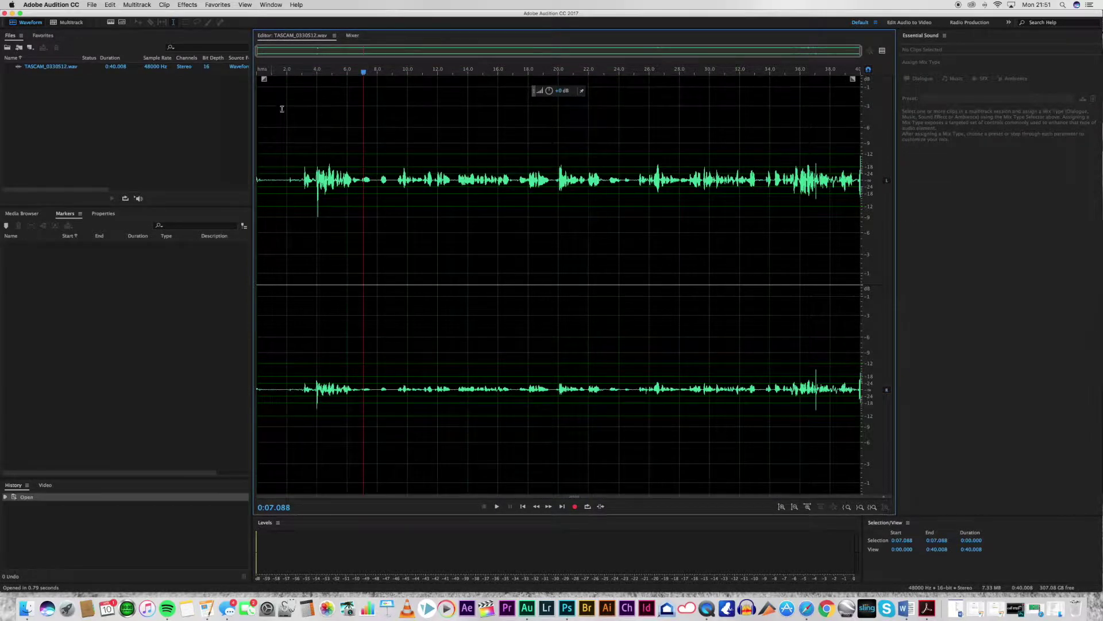
double_click(462, 212)
left_click(187, 5)
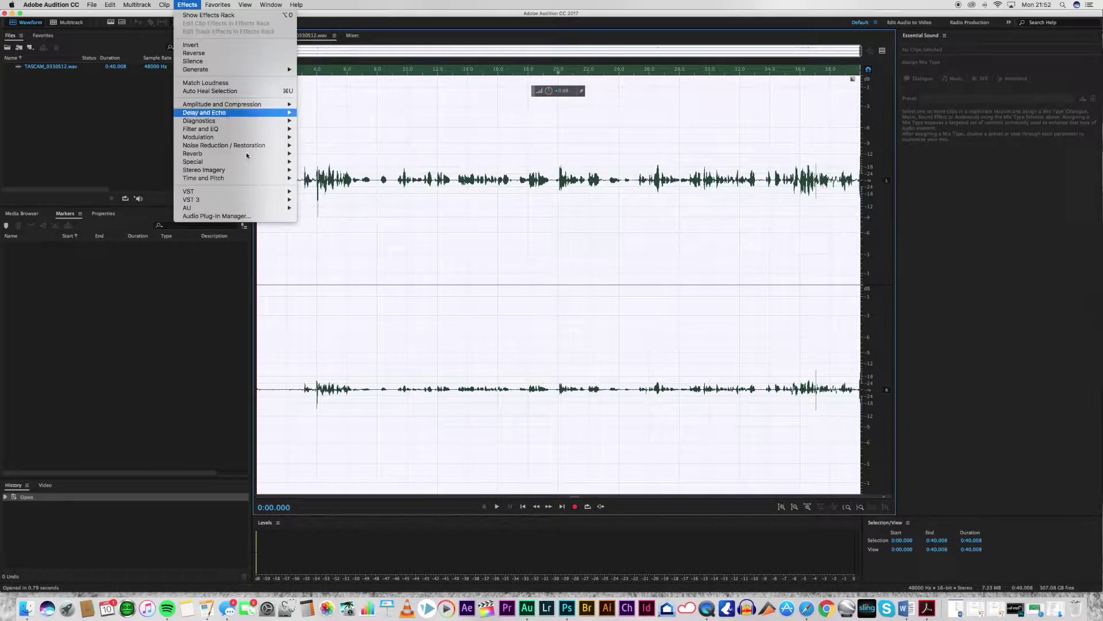
mouse_move(259, 103)
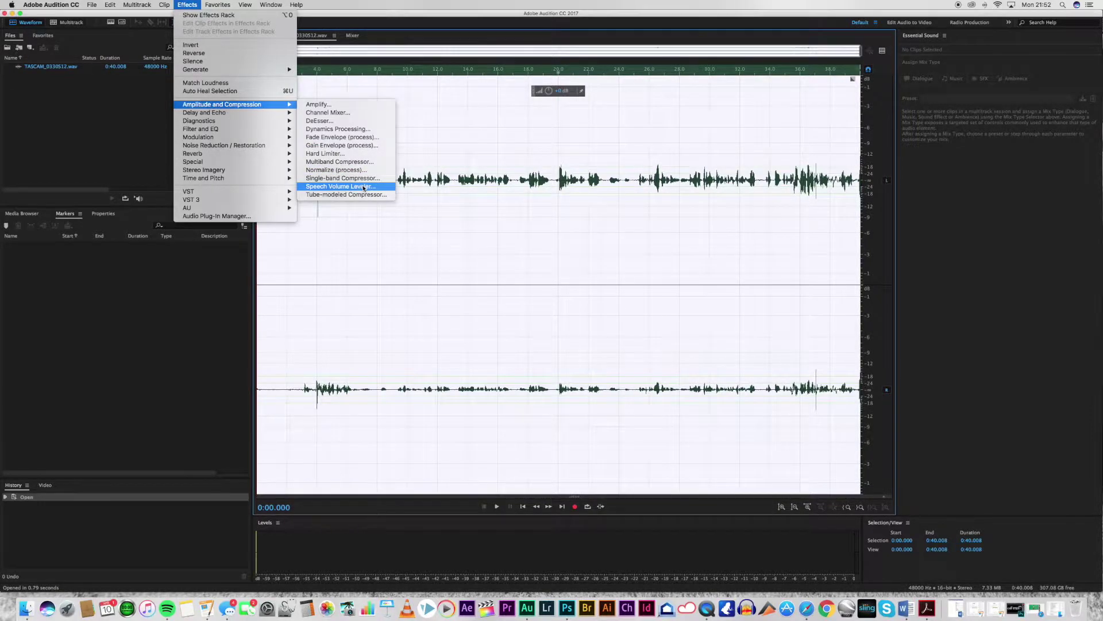
left_click(364, 187)
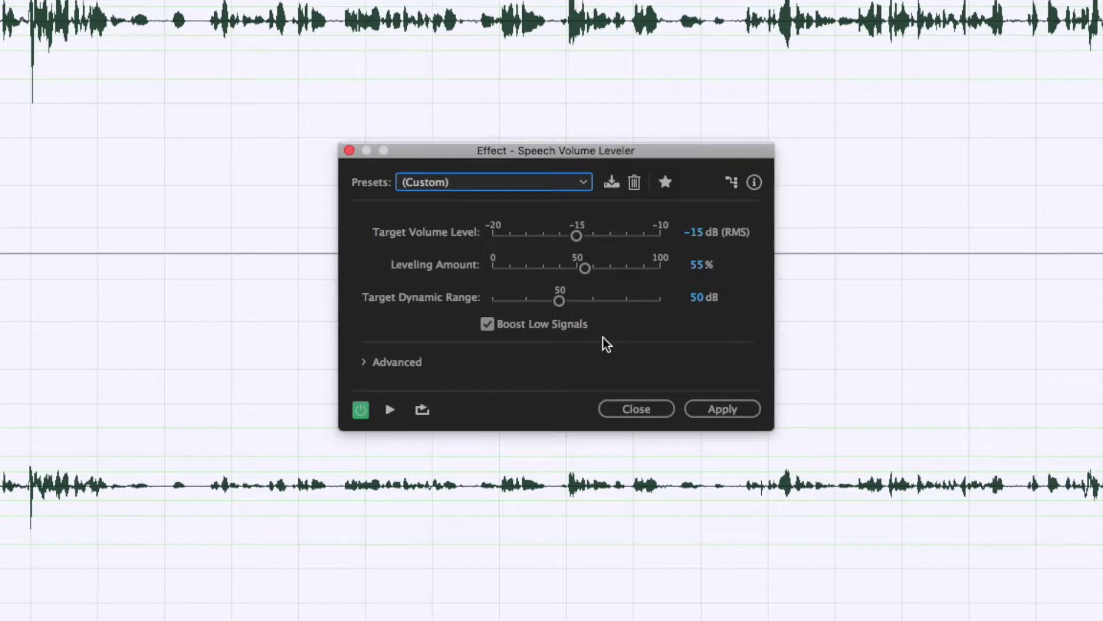
left_click(704, 411)
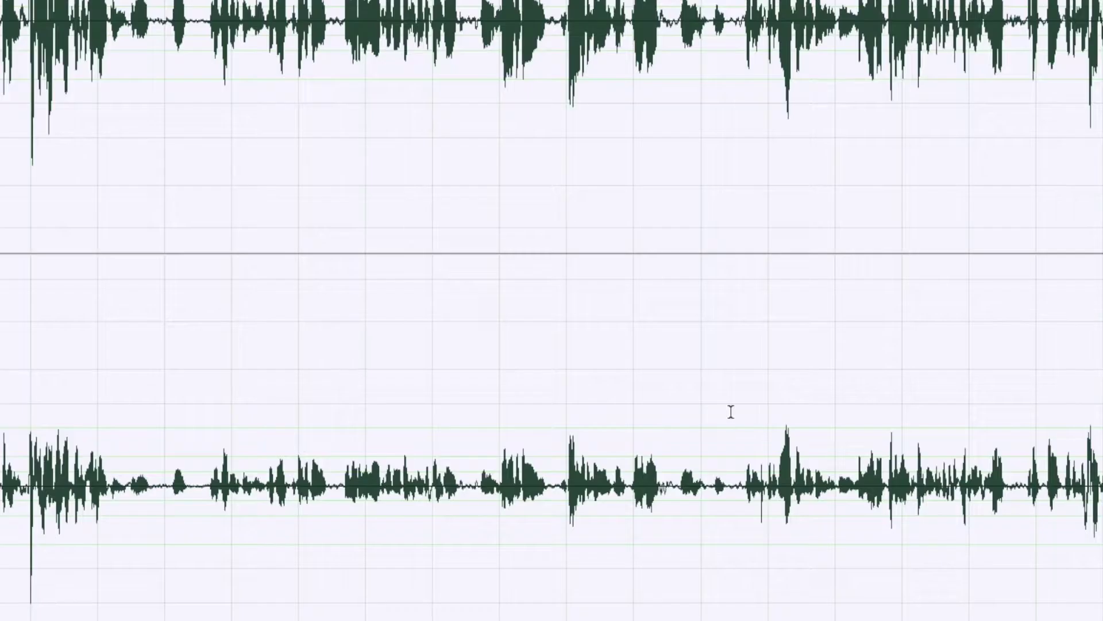
Save the leveled audio as TASCAM_0330S12_AuditionEnhanced.wav in the tutorial folder, in Wave PCM format
left_click_drag(394, 118, 1034, 150)
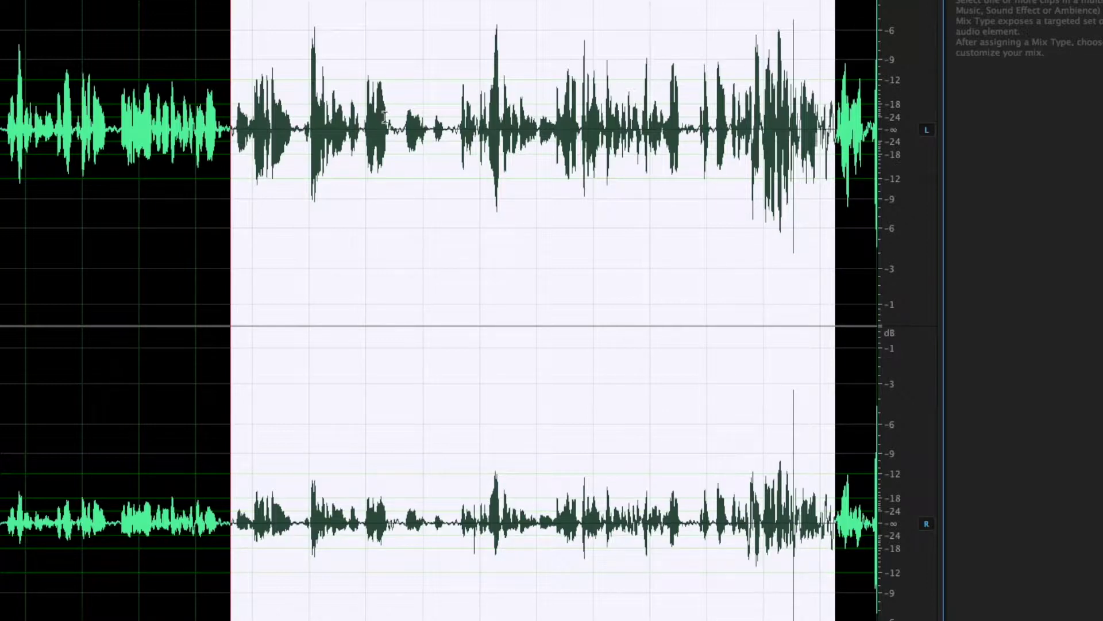
key("ctrl+a")
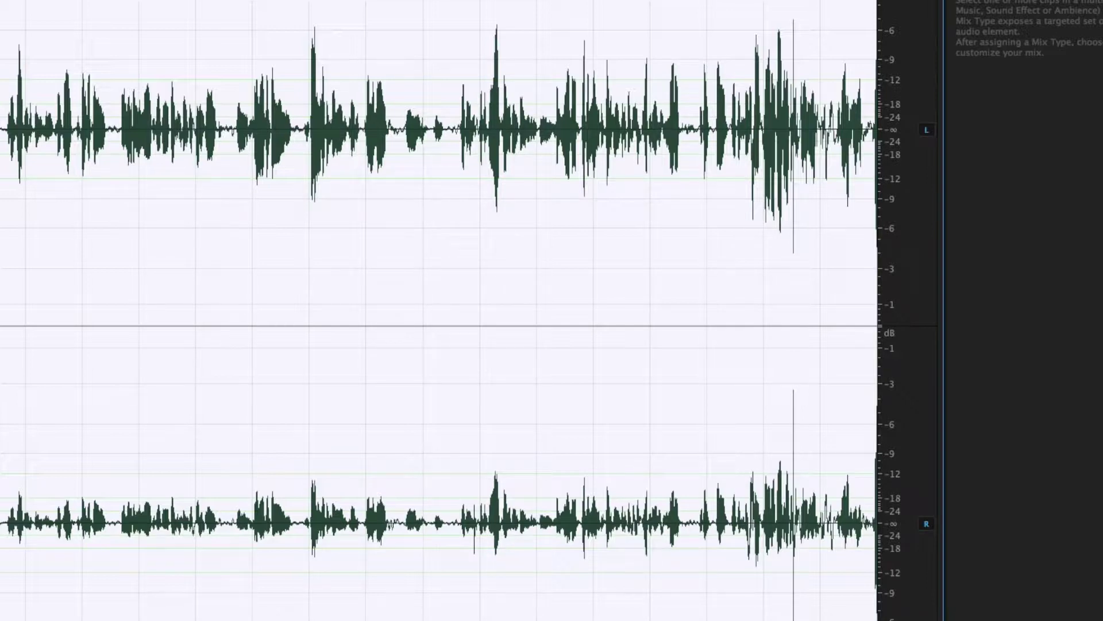
key("super+shift+s")
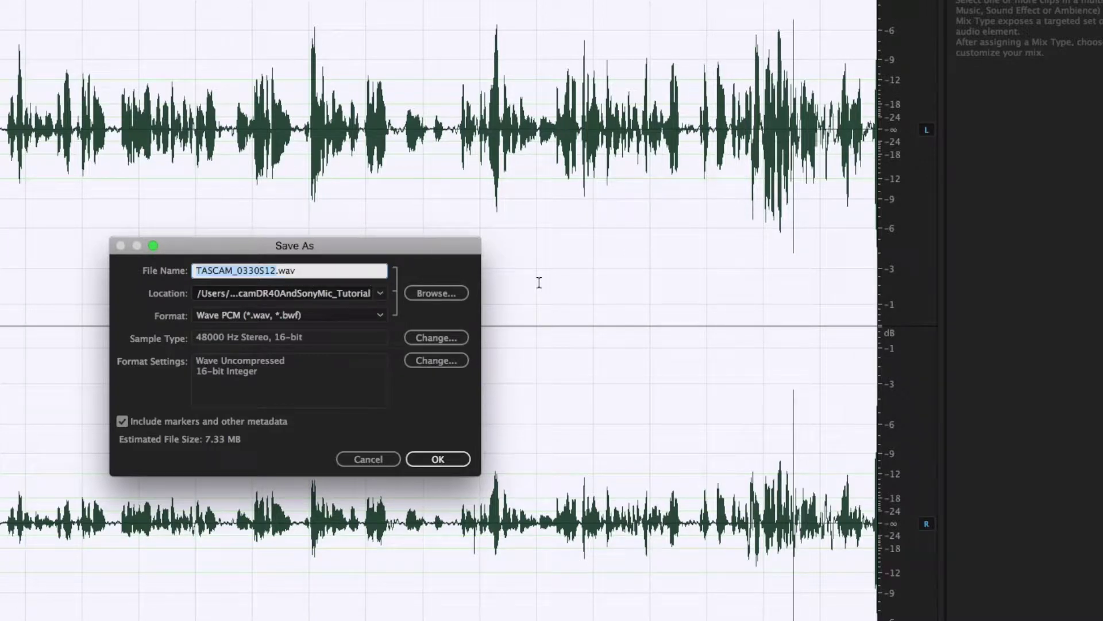
key("Right")
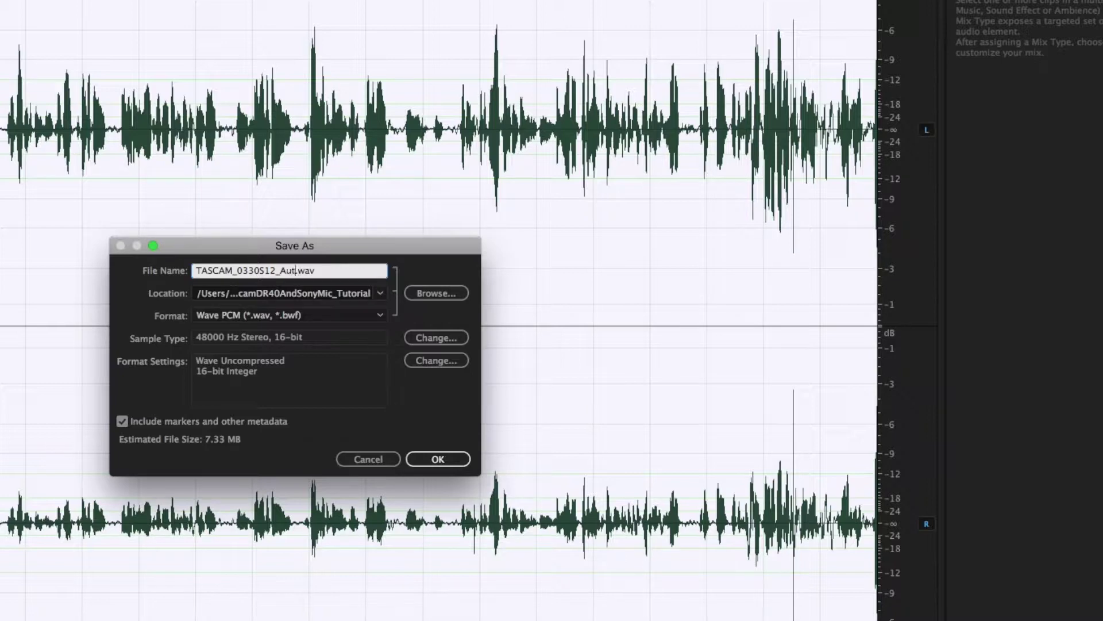
type("_AuditionEnhanced")
left_click(295, 293)
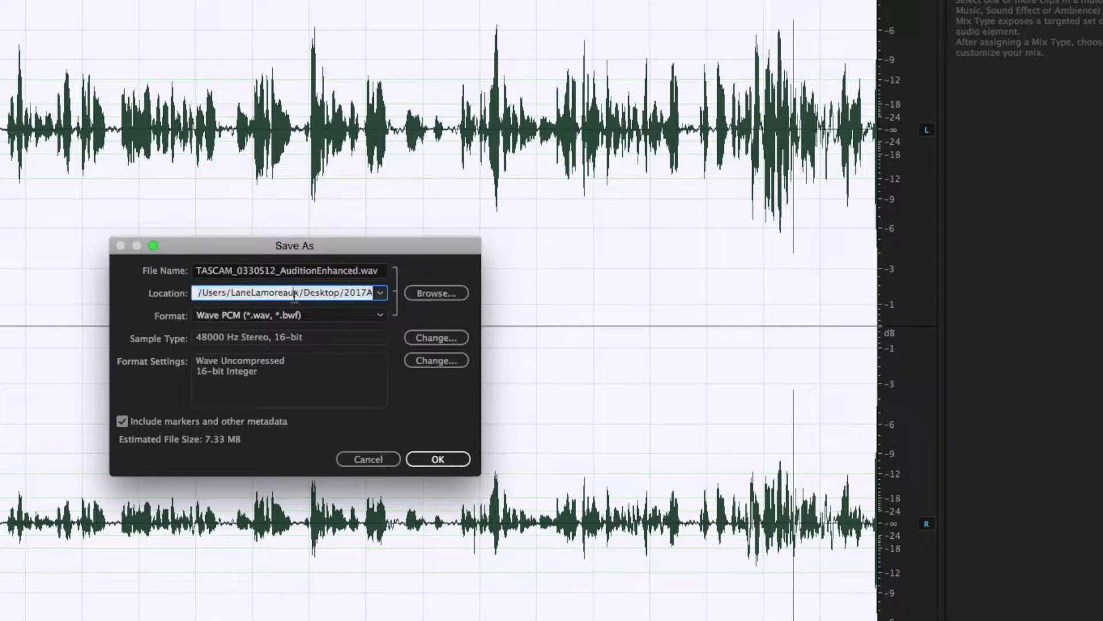
left_click_drag(280, 294, 420, 316)
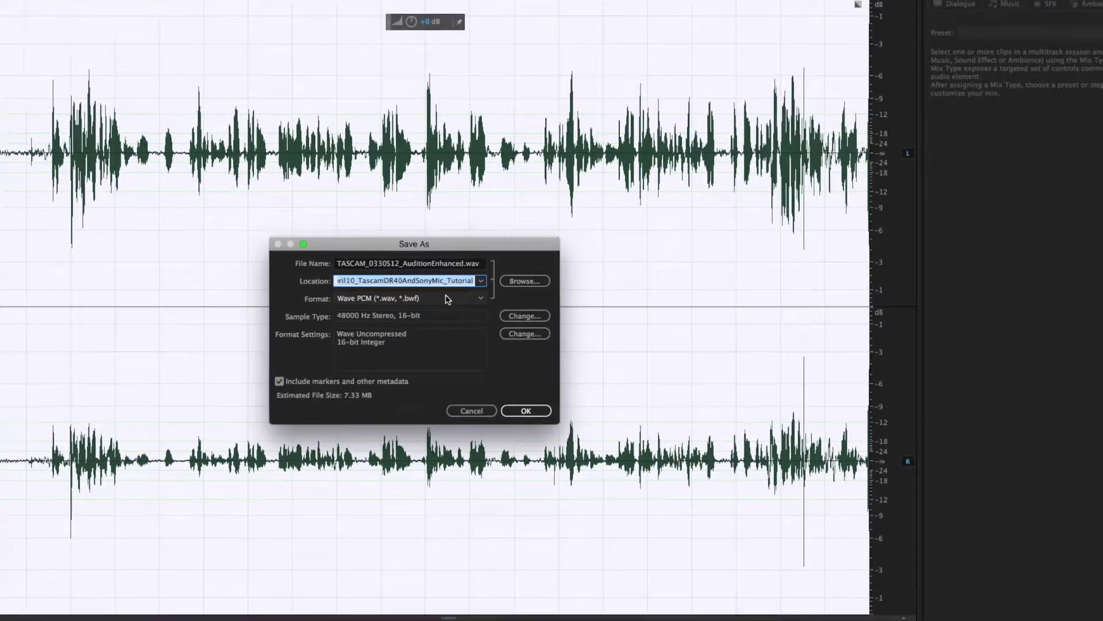
left_click(525, 411)
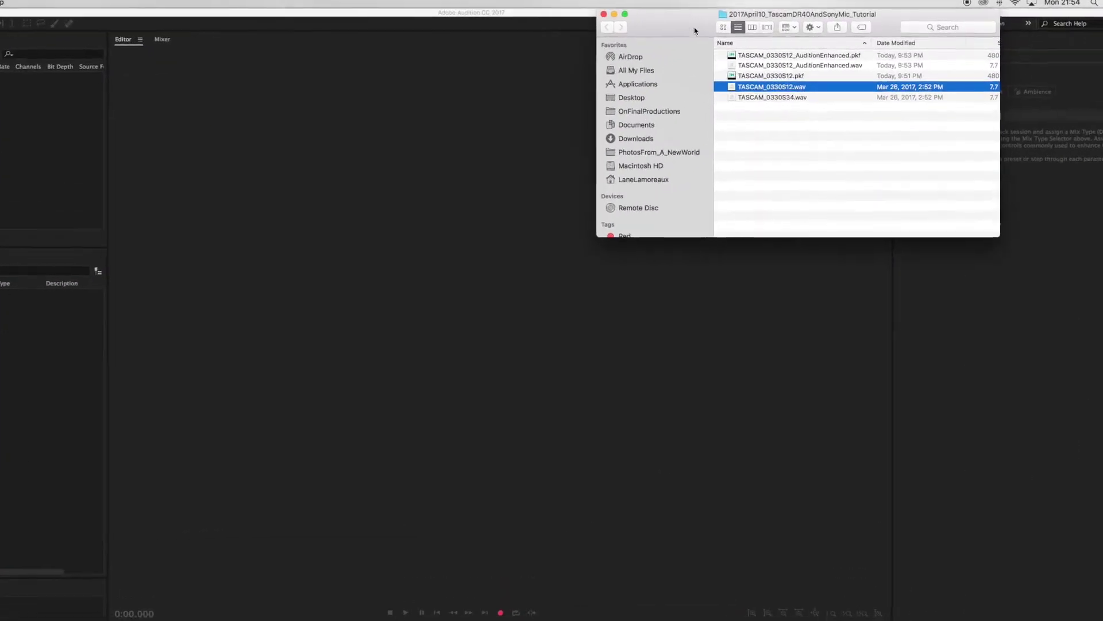
Check the recordings in the Finder tutorial folder and open TASCAM_0330S34.wav in Audition's waveform editor
left_click(822, 124)
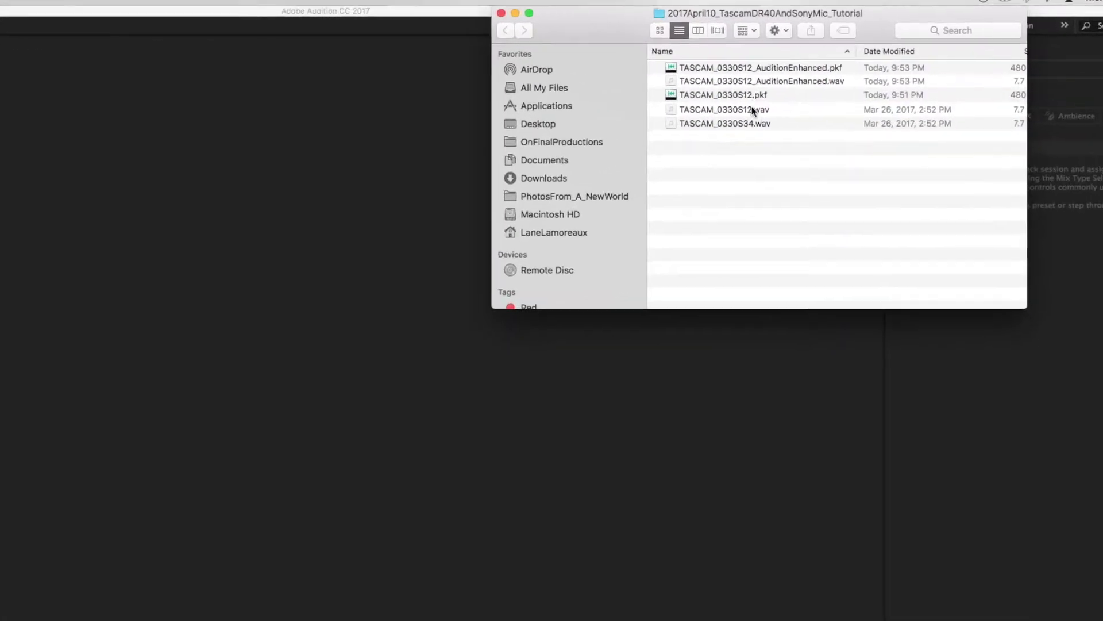
left_click(752, 109)
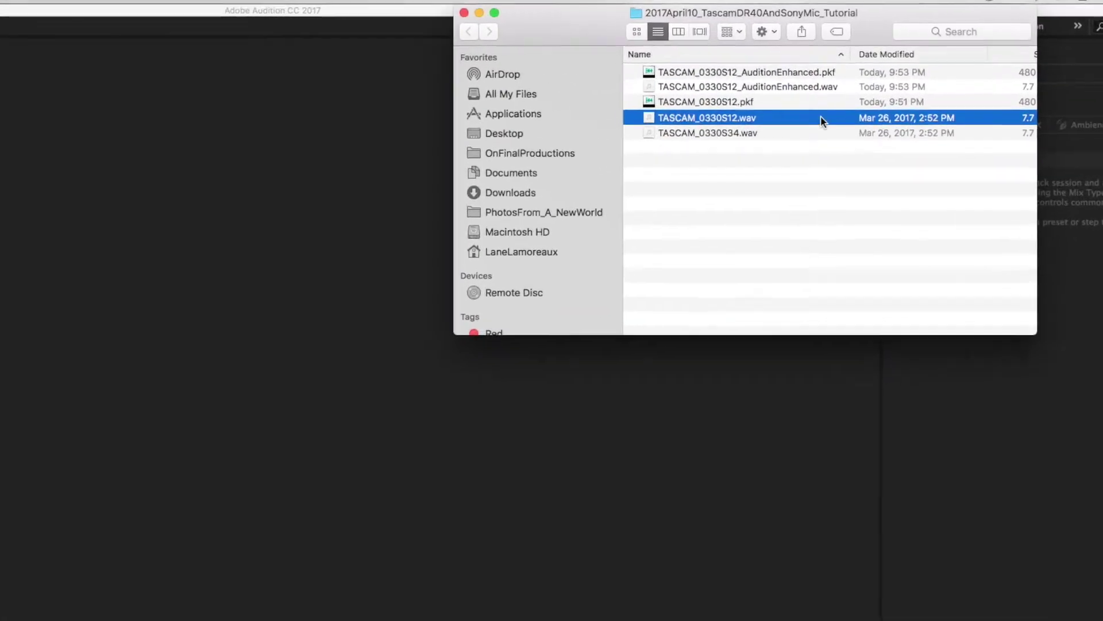
scroll(759, 150, "right", 3)
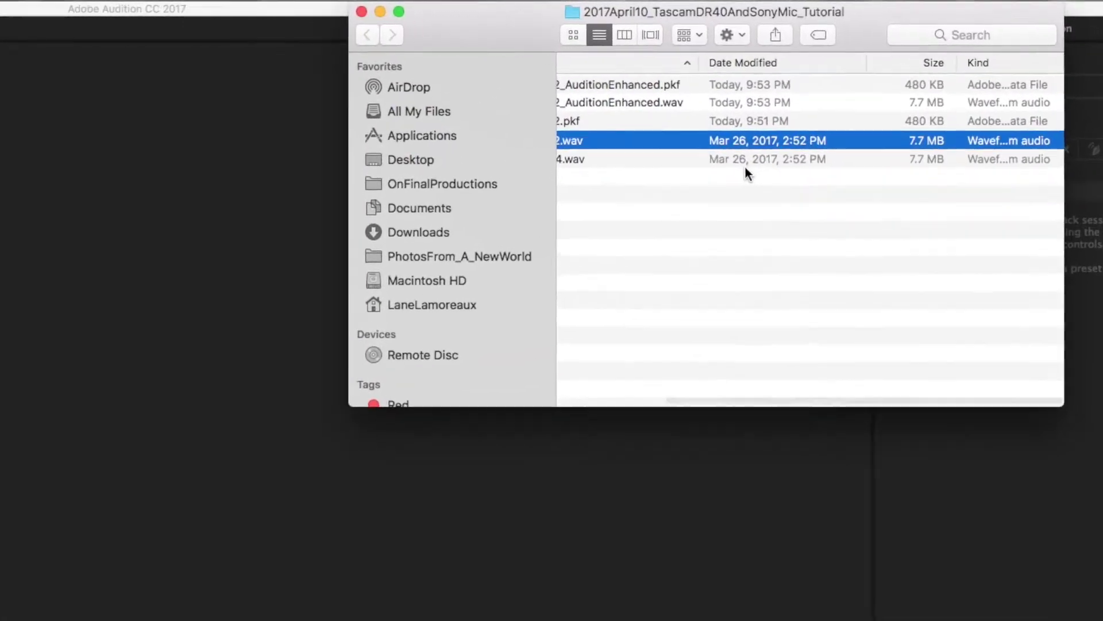
scroll(743, 170, "left", 3)
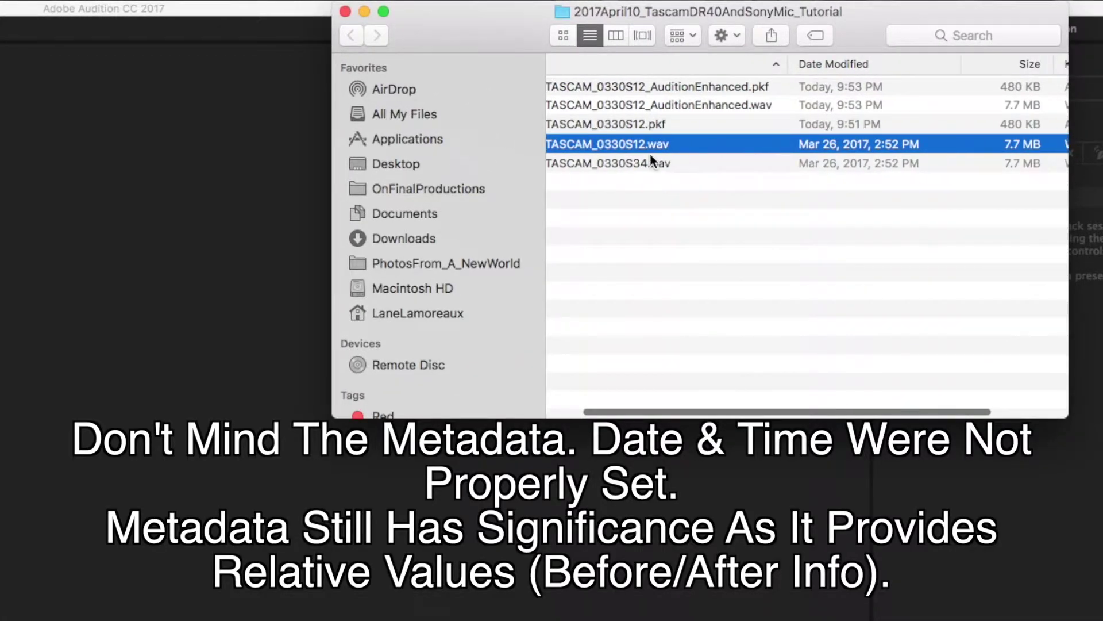
scroll(650, 152, "left", 2)
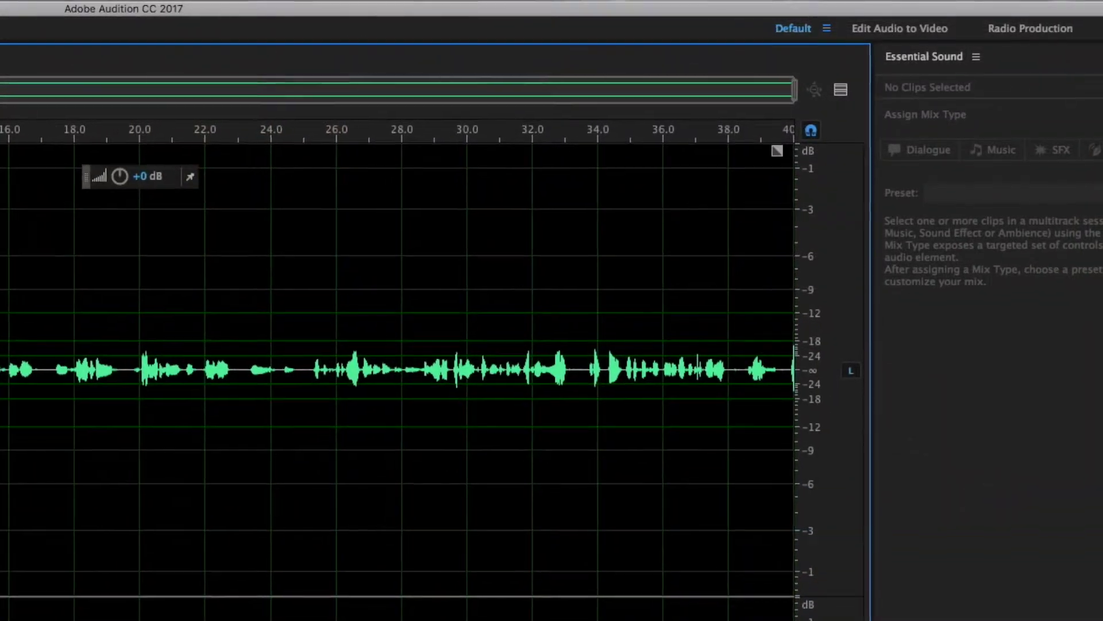
left_click_drag(3, 434, 456, 434)
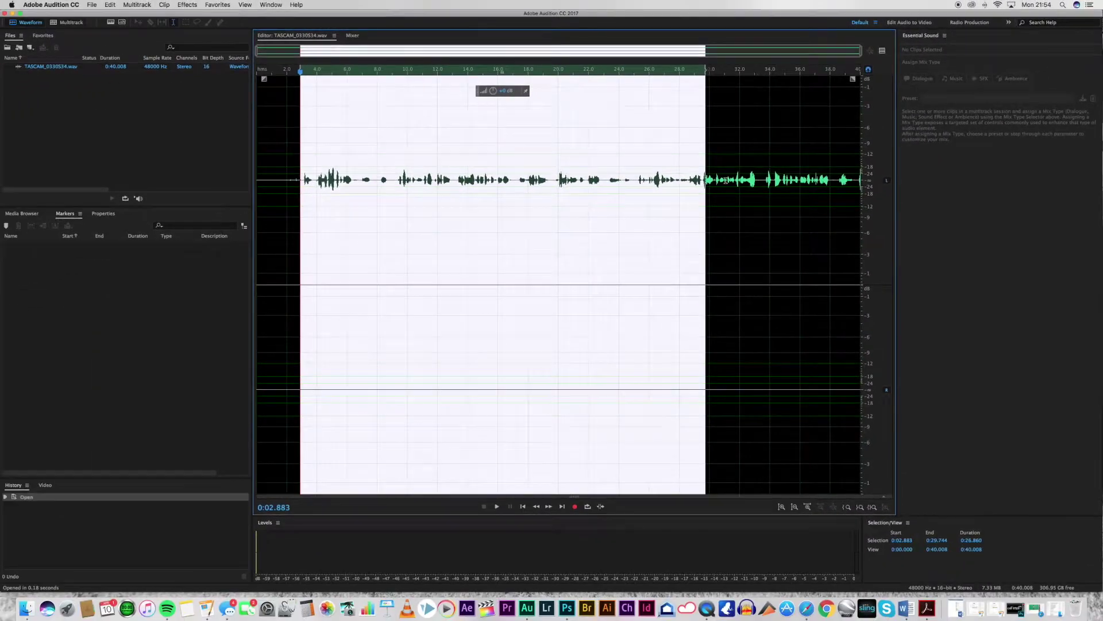
left_click(713, 189)
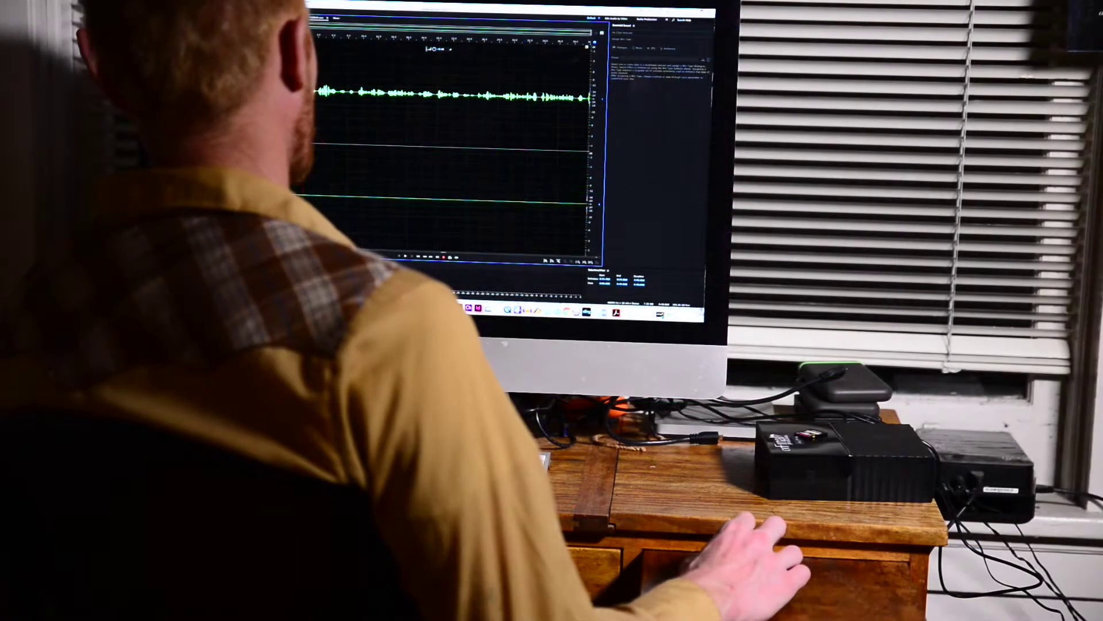
left_click_drag(319, 143, 557, 143)
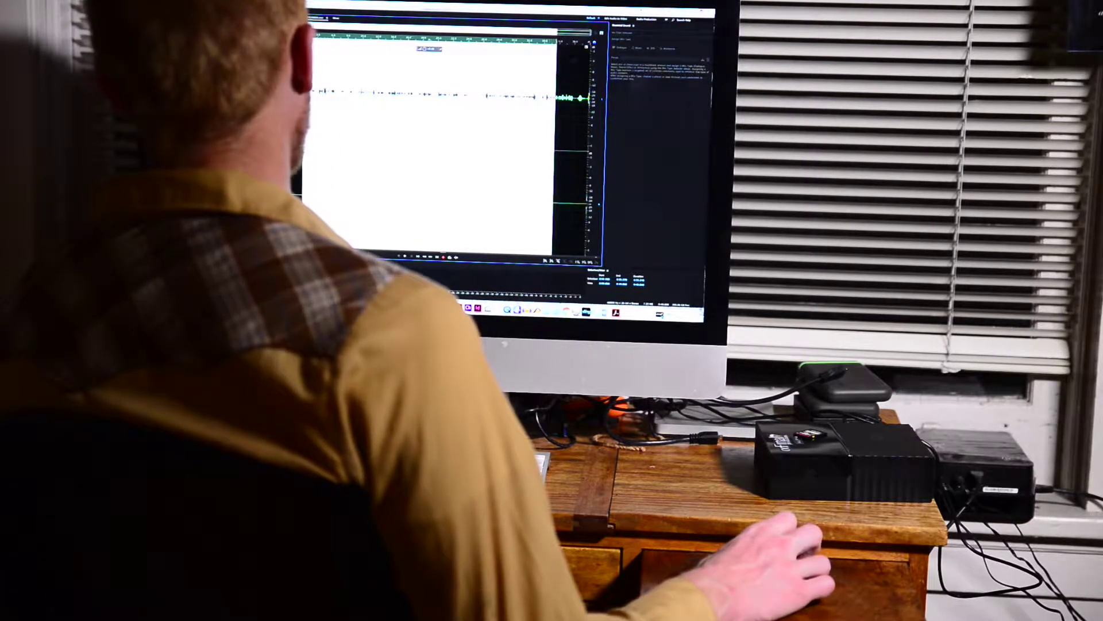
left_click(449, 143)
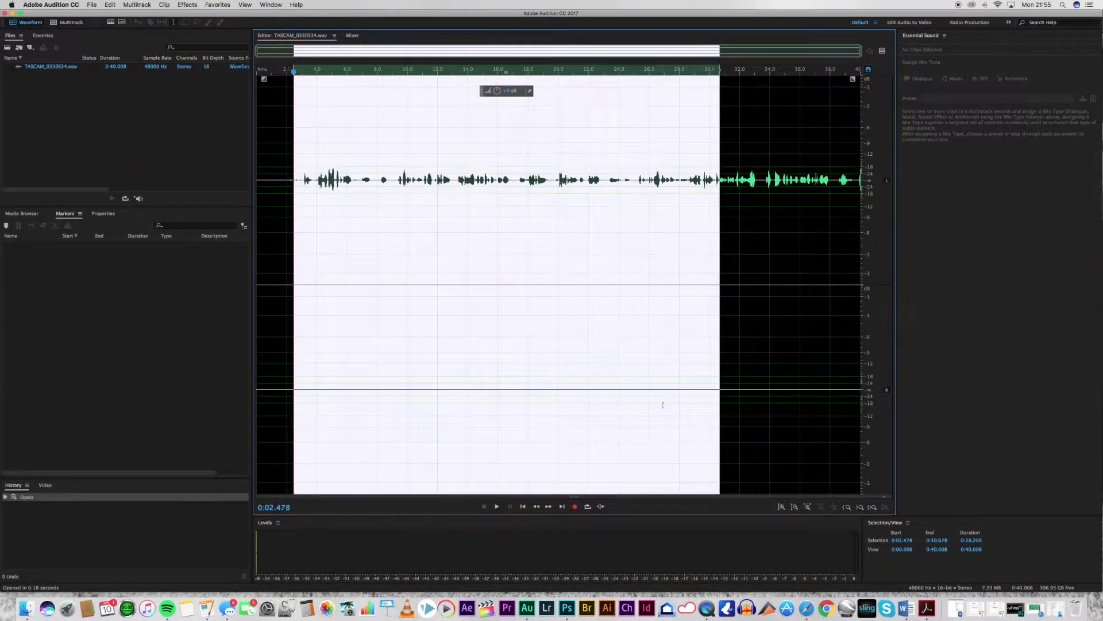
Select the entire TASCAM_0330S34.wav waveform and convert the recording from stereo to mono
left_click(449, 240)
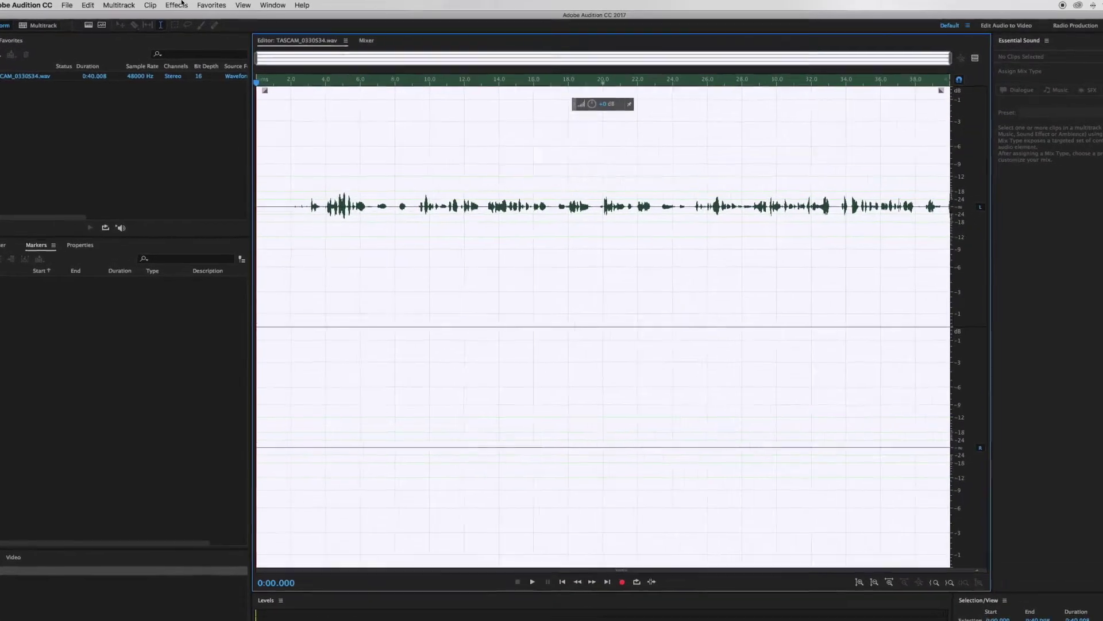
left_click(188, 4)
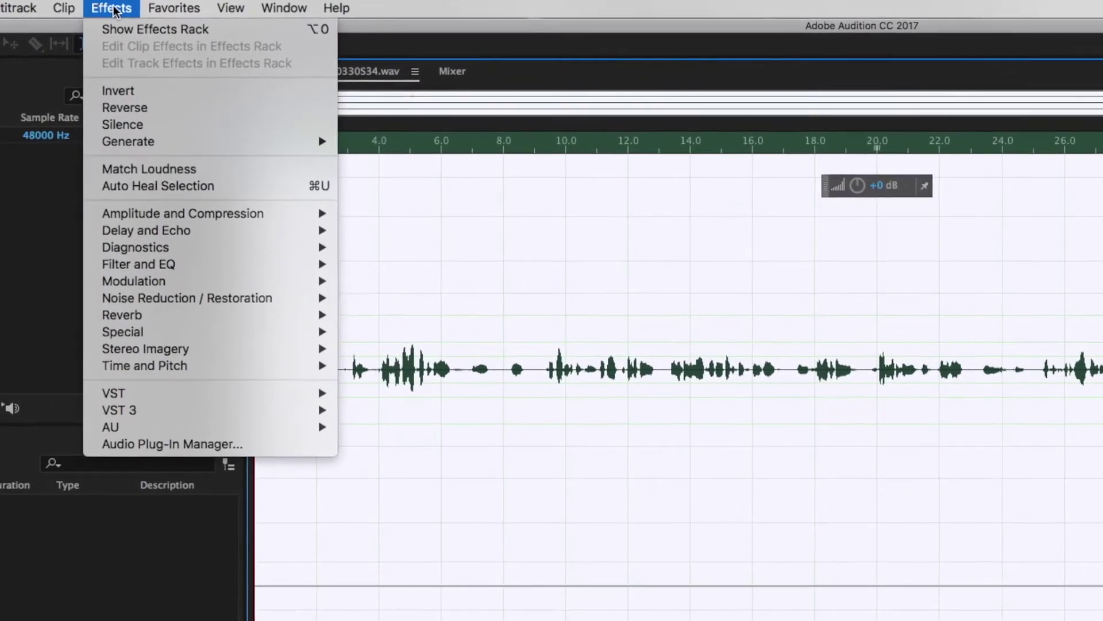
mouse_move(179, 5)
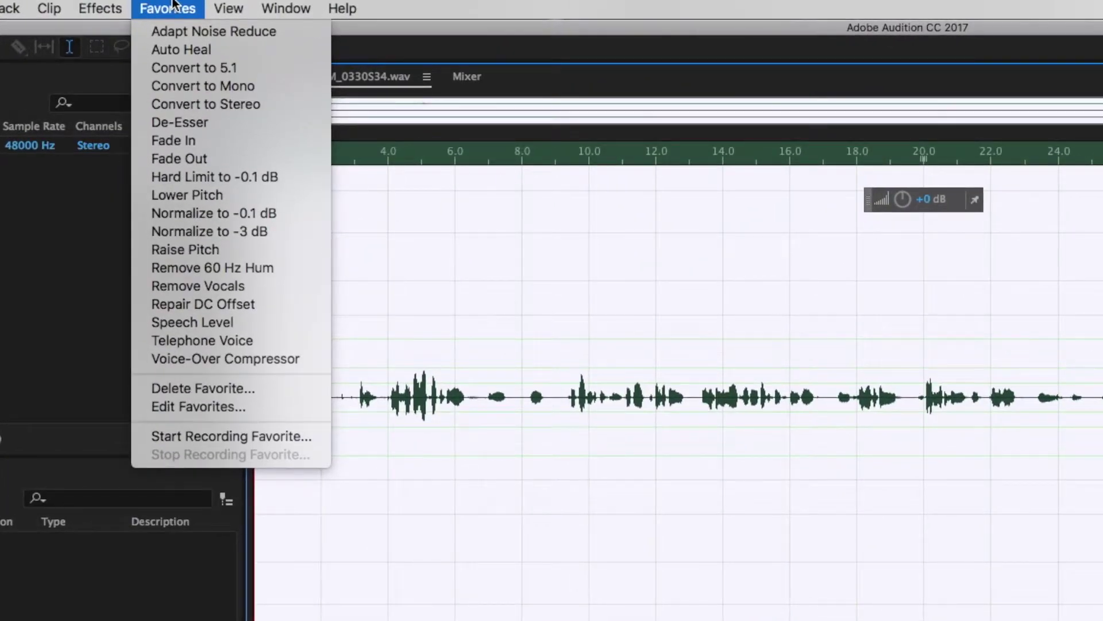
mouse_move(352, 5)
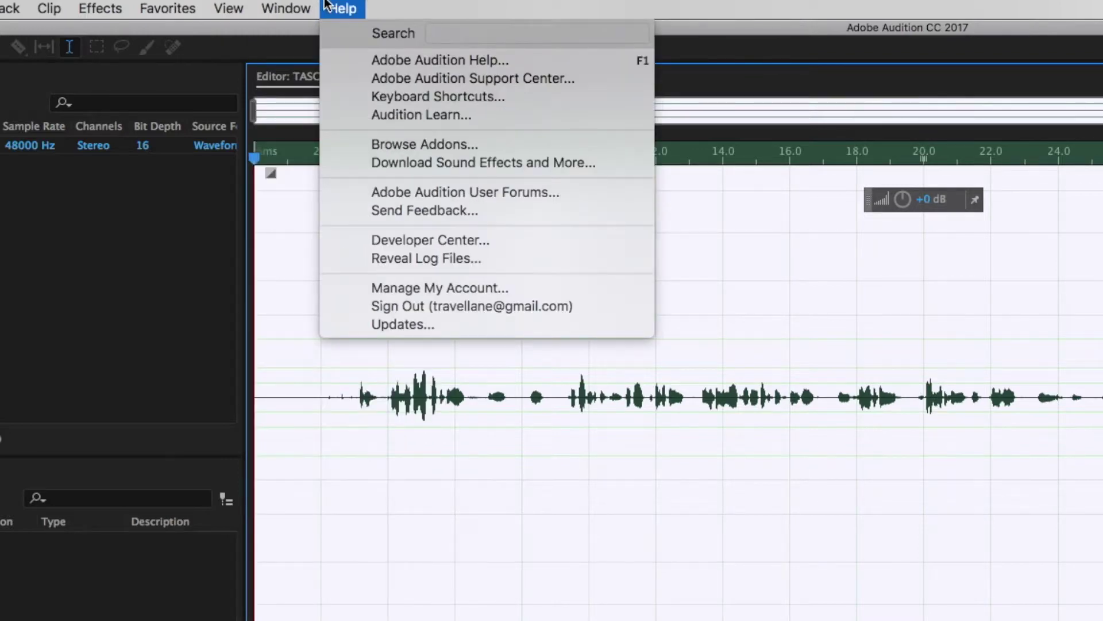
mouse_move(117, 5)
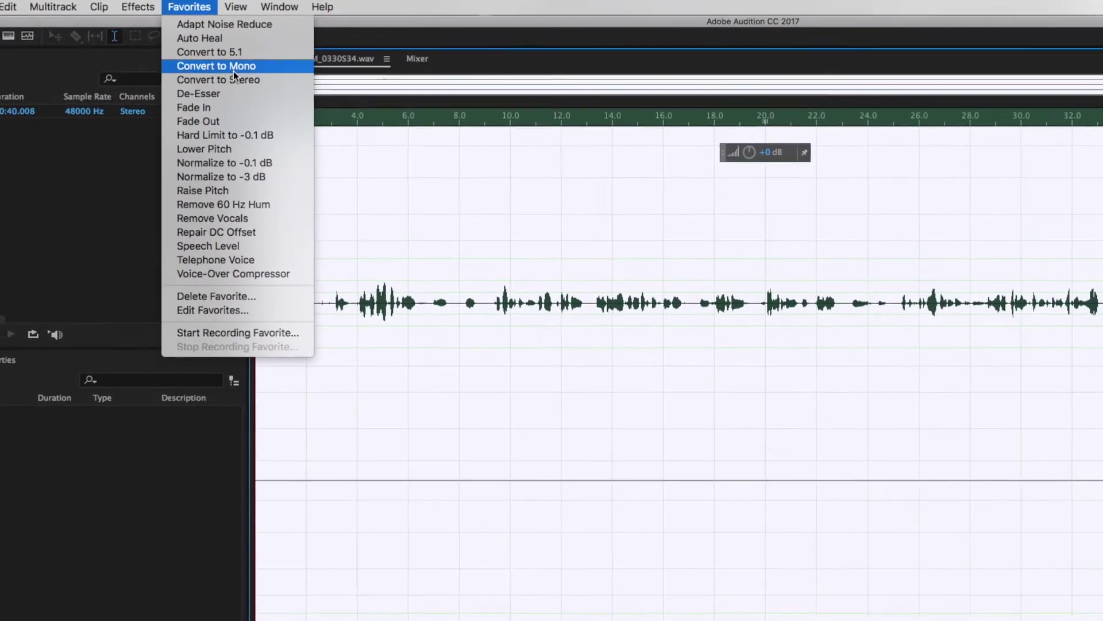
left_click(233, 71)
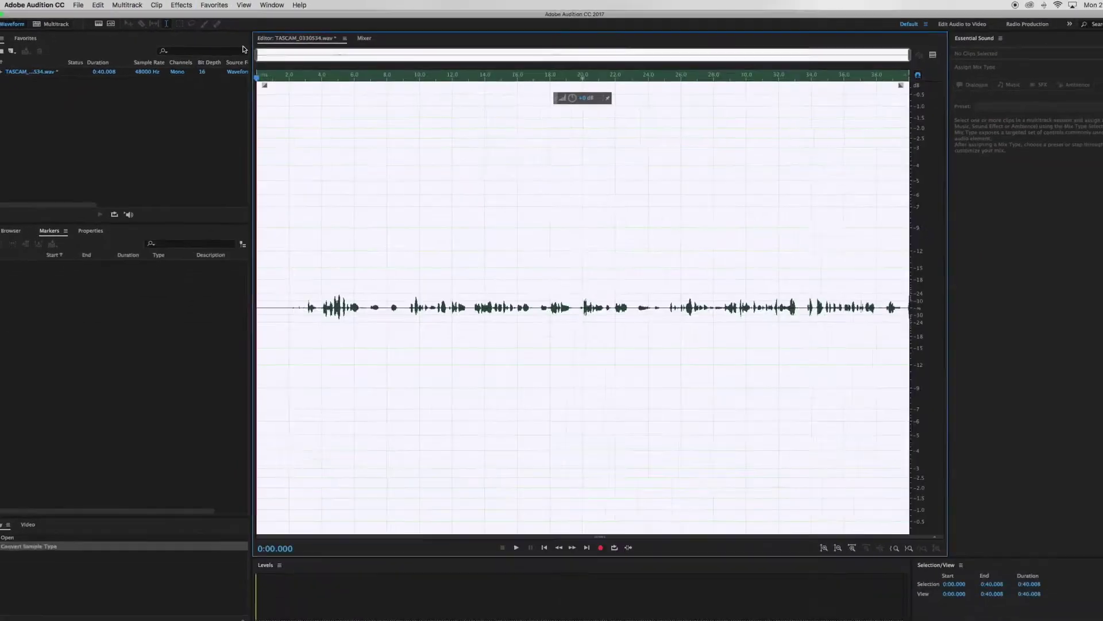
Convert the mono recording back to stereo so the speech is on both channels
left_click(189, 5)
mouse_move(212, 4)
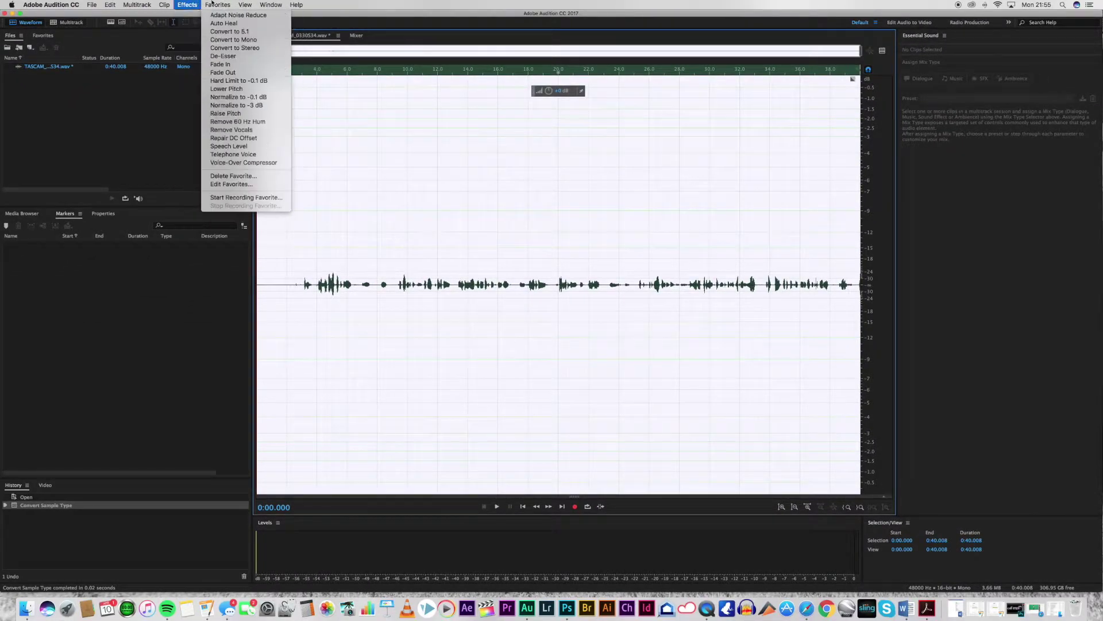
left_click(242, 49)
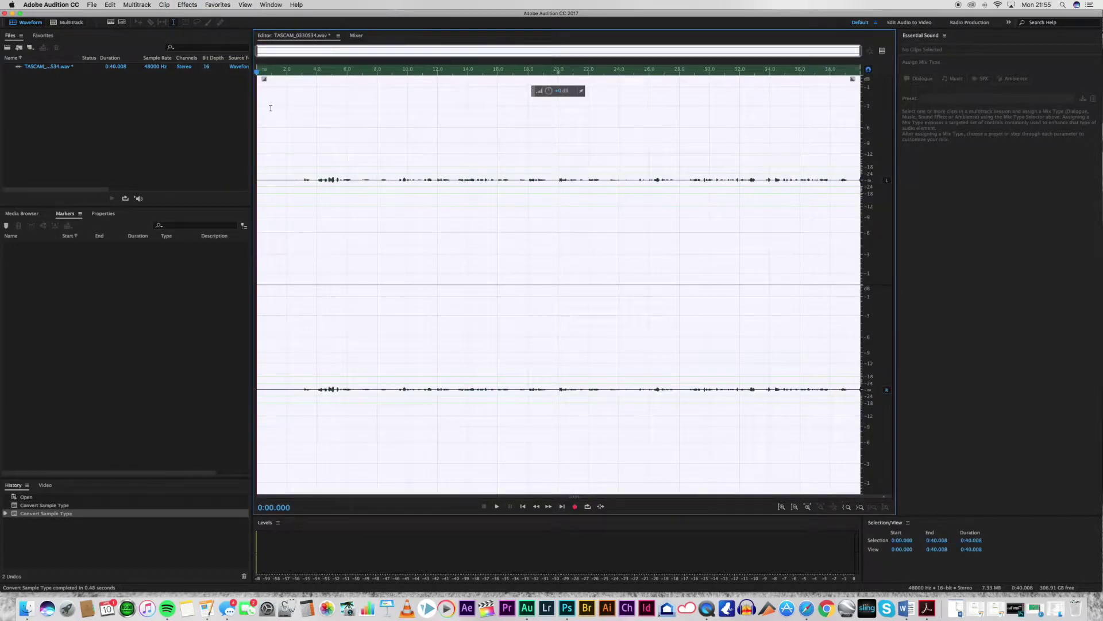
Apply the Speech Volume Leveler to the entire waveform with target level -15 dB, leveling amount 55%, dynamic range 50 dB and low signals boosted
left_click(359, 181)
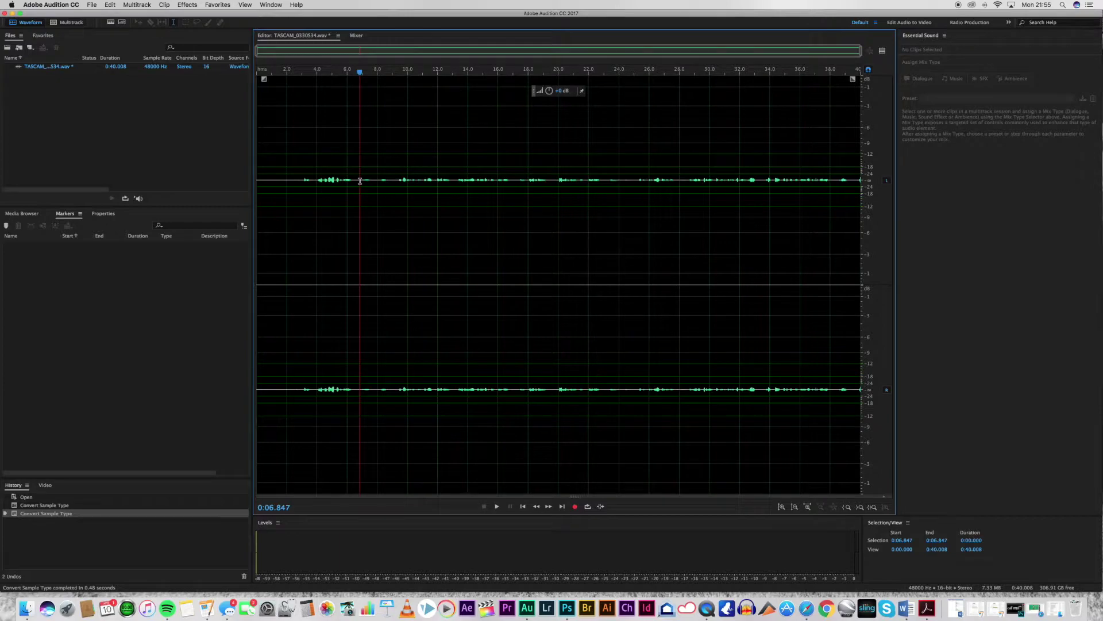
key("super+a")
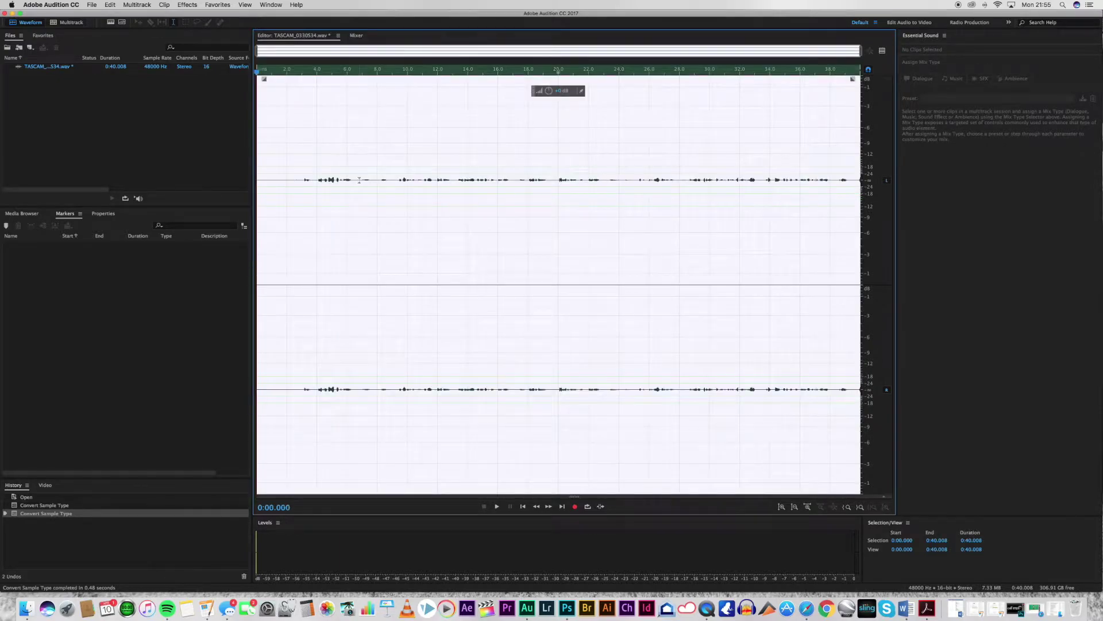
left_click(217, 4)
mouse_move(188, 4)
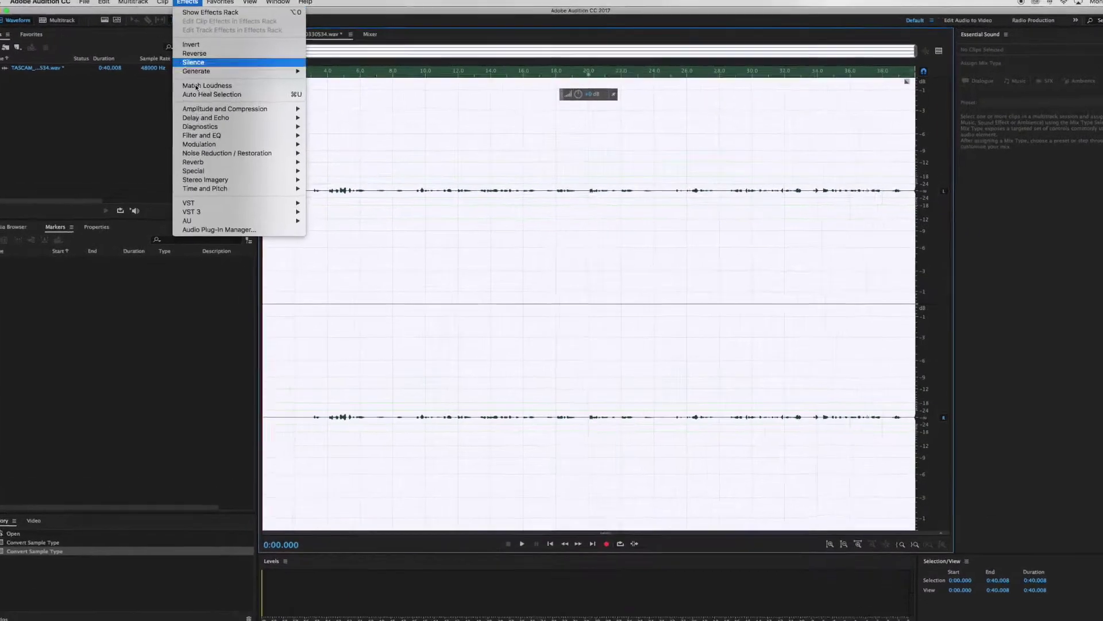
mouse_move(209, 104)
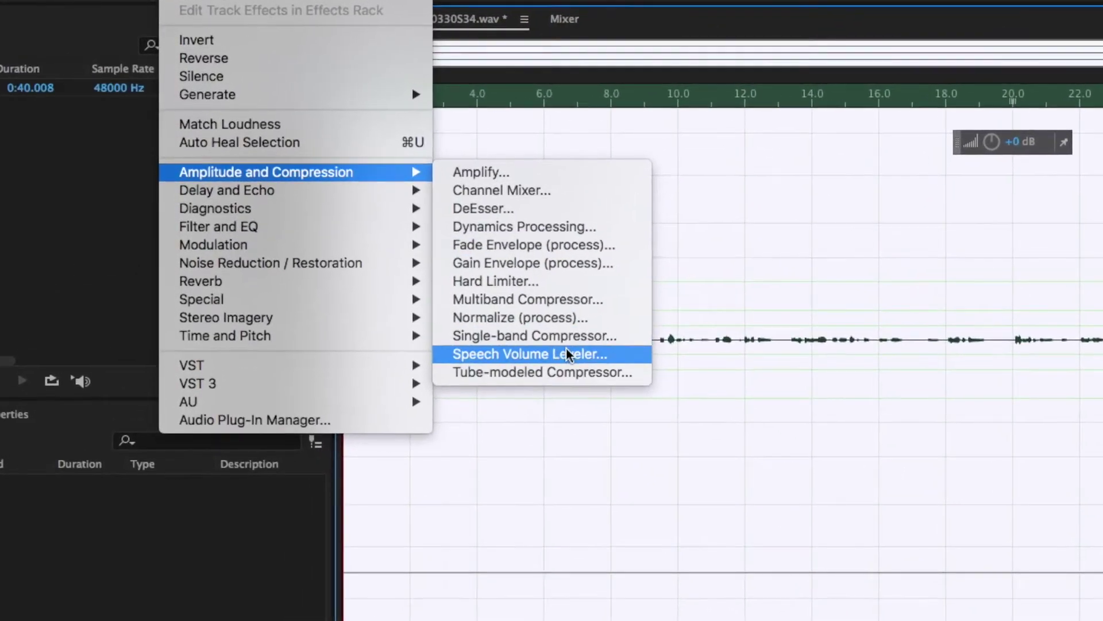
left_click(566, 353)
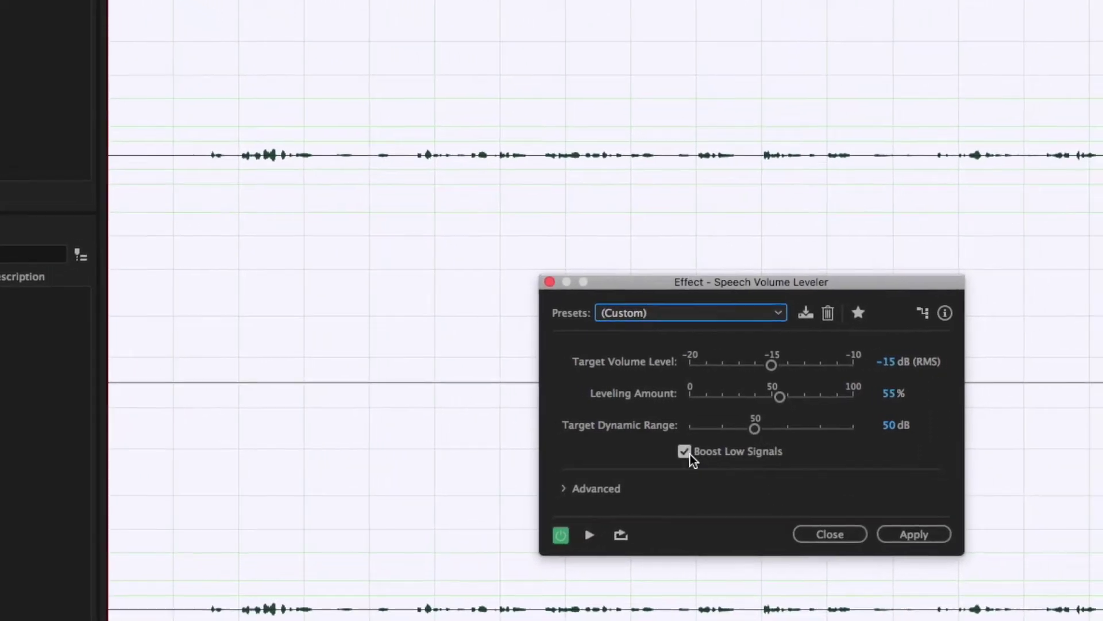
left_click(876, 533)
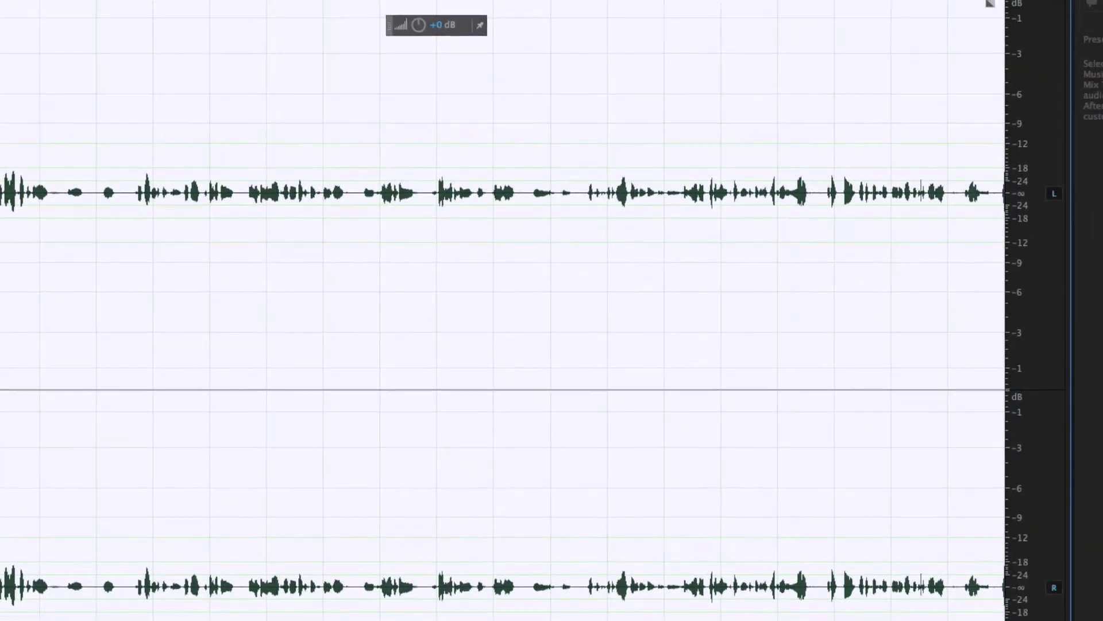
Try amplifying both channels of the entire waveform by 7 dB and undo the gain
left_click(99, 7)
mouse_move(213, 227)
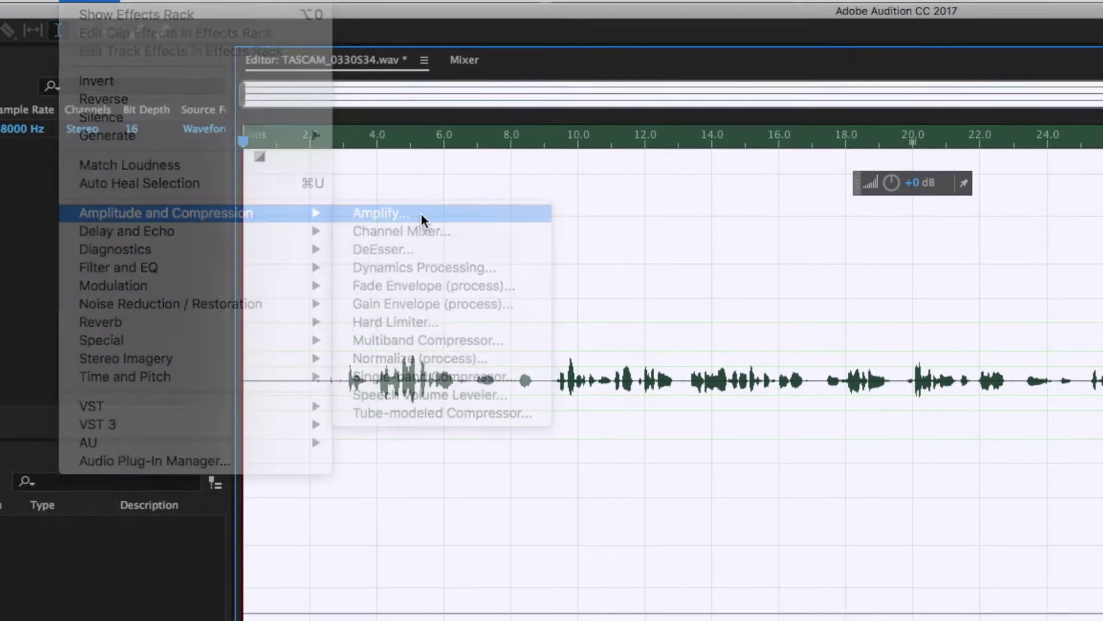
left_click(435, 232)
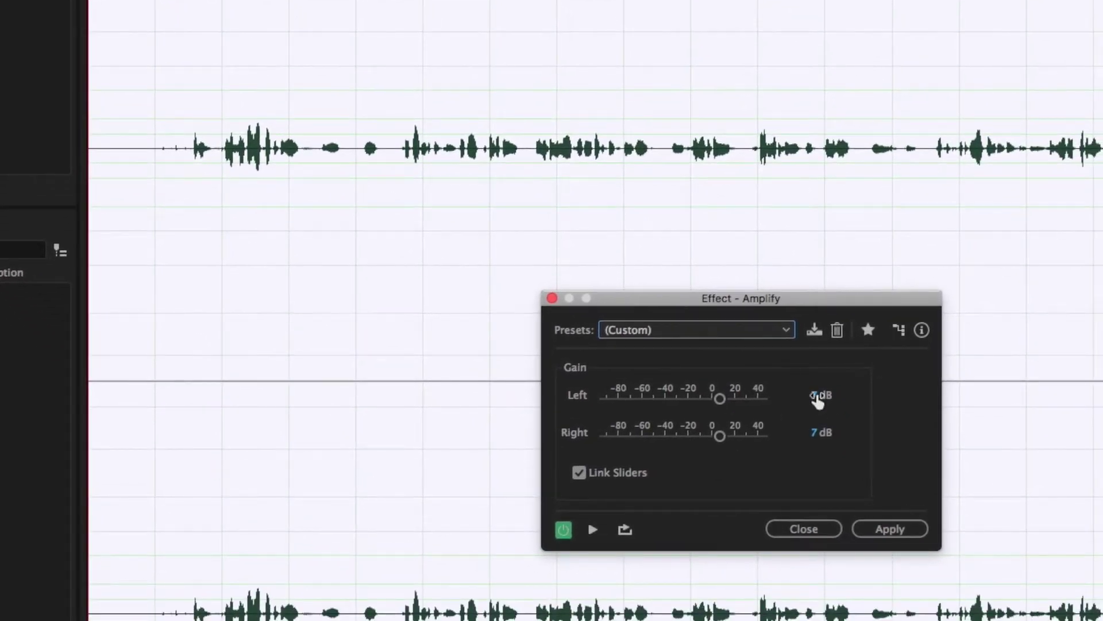
left_click(816, 397)
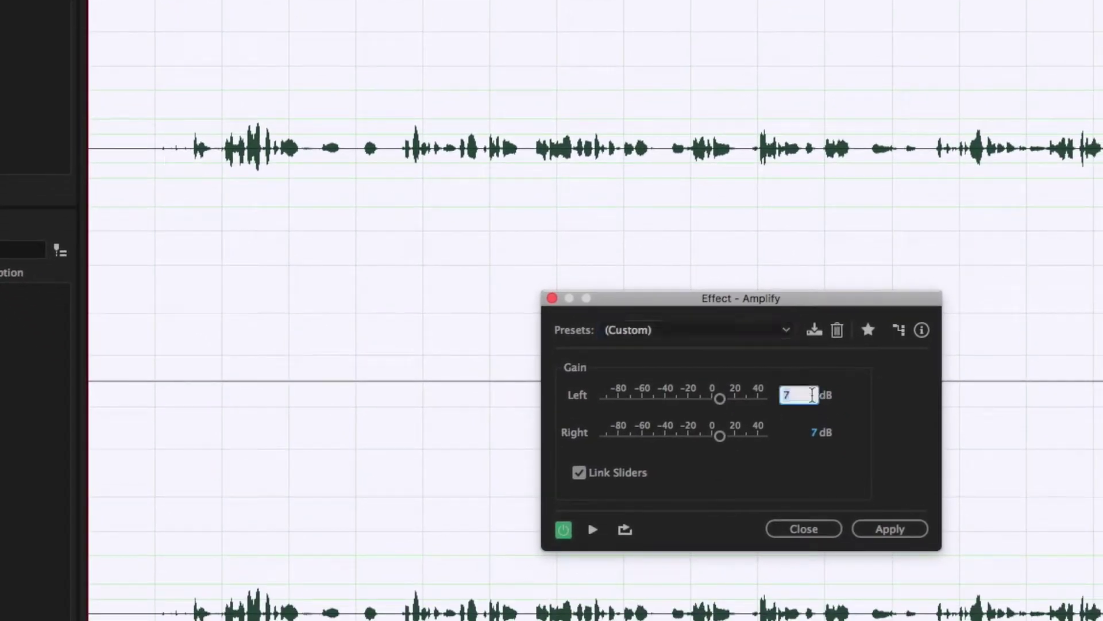
left_click(902, 398)
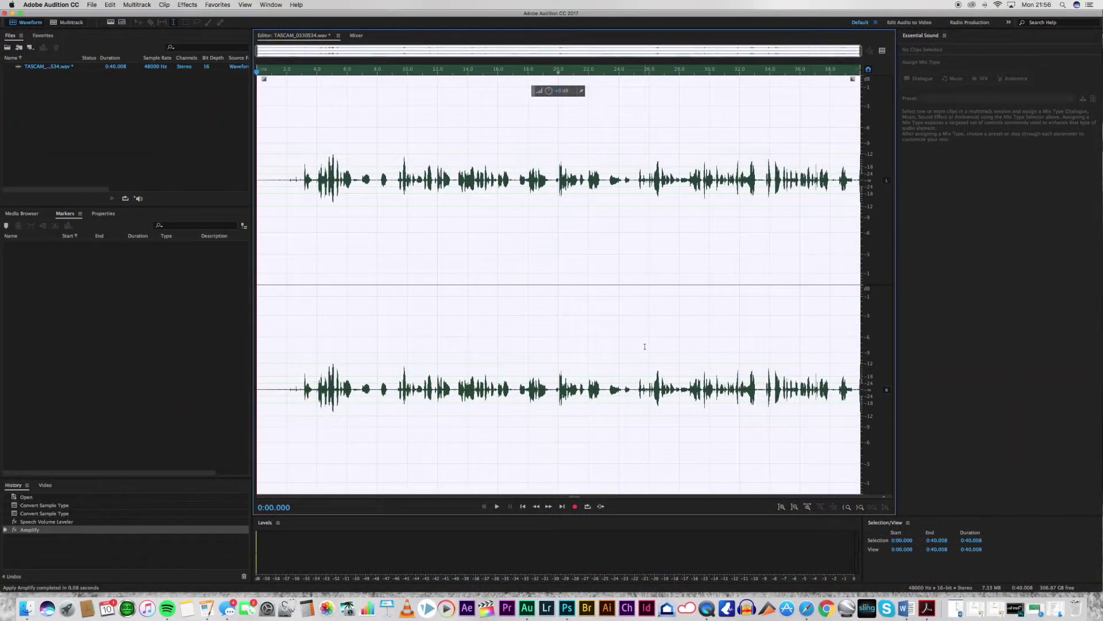
key("super+z")
Try amplifying both channels of the entire waveform by 20 dB and undo the gain
left_click(188, 5)
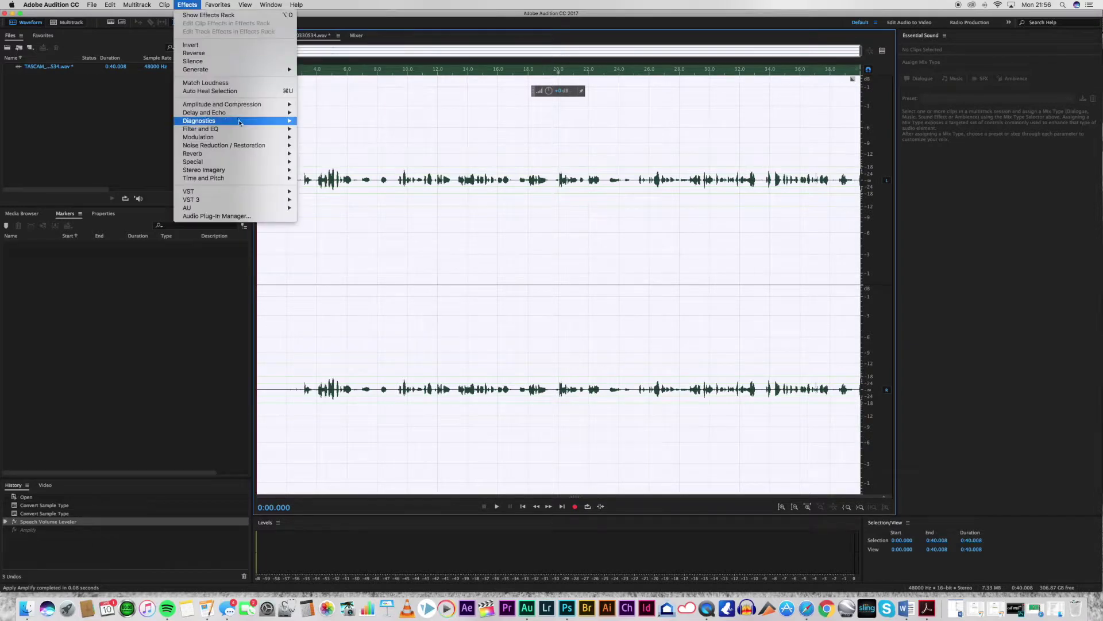
mouse_move(241, 106)
left_click(319, 104)
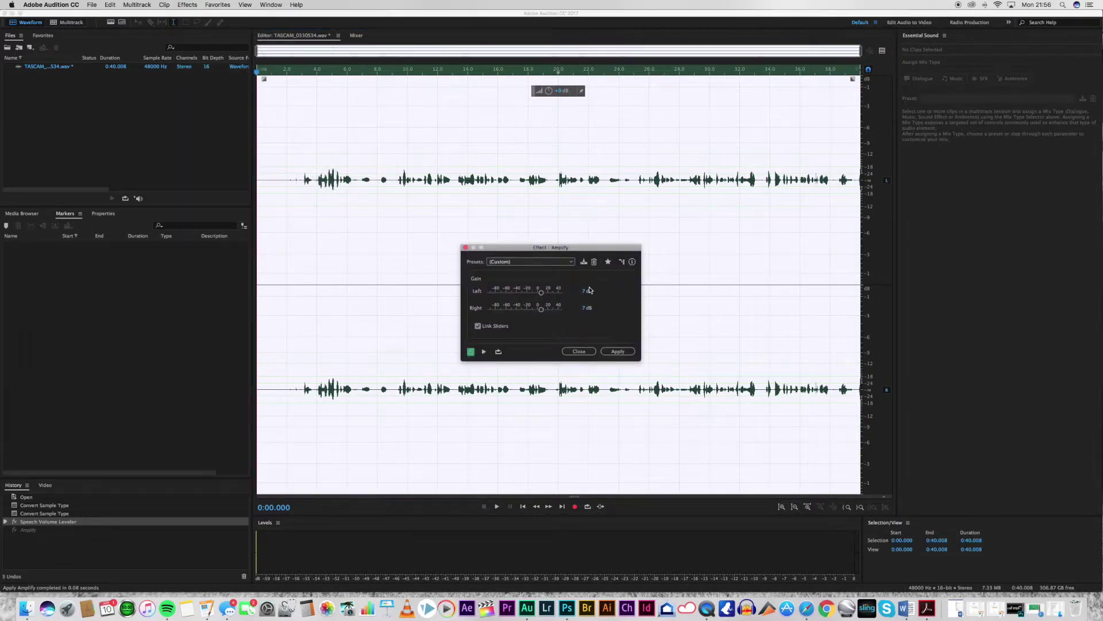
left_click(584, 292)
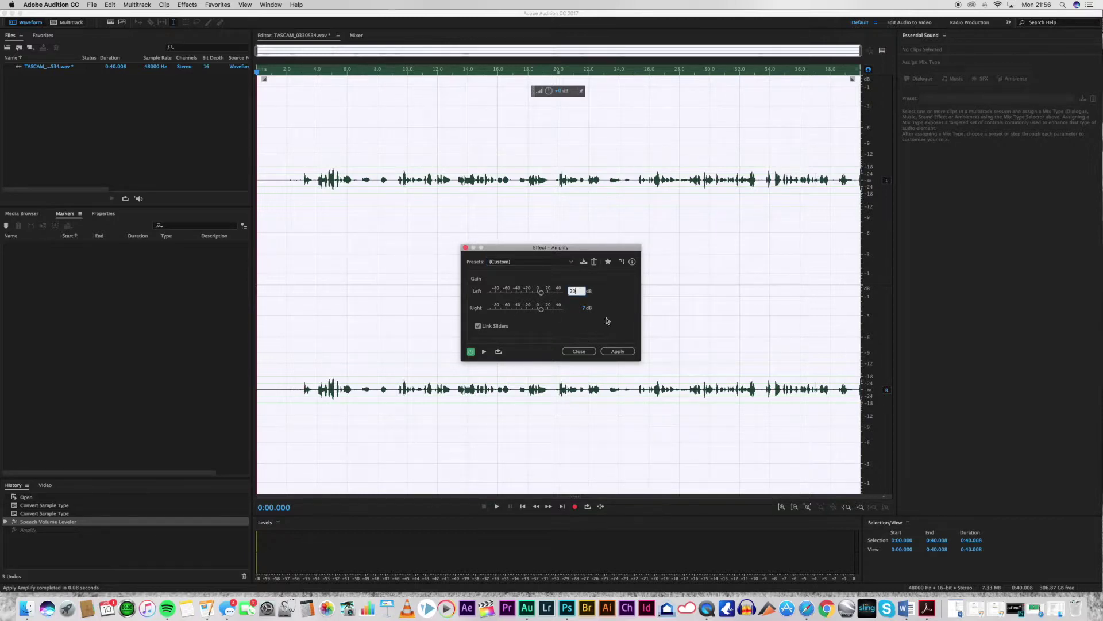
left_click(618, 352)
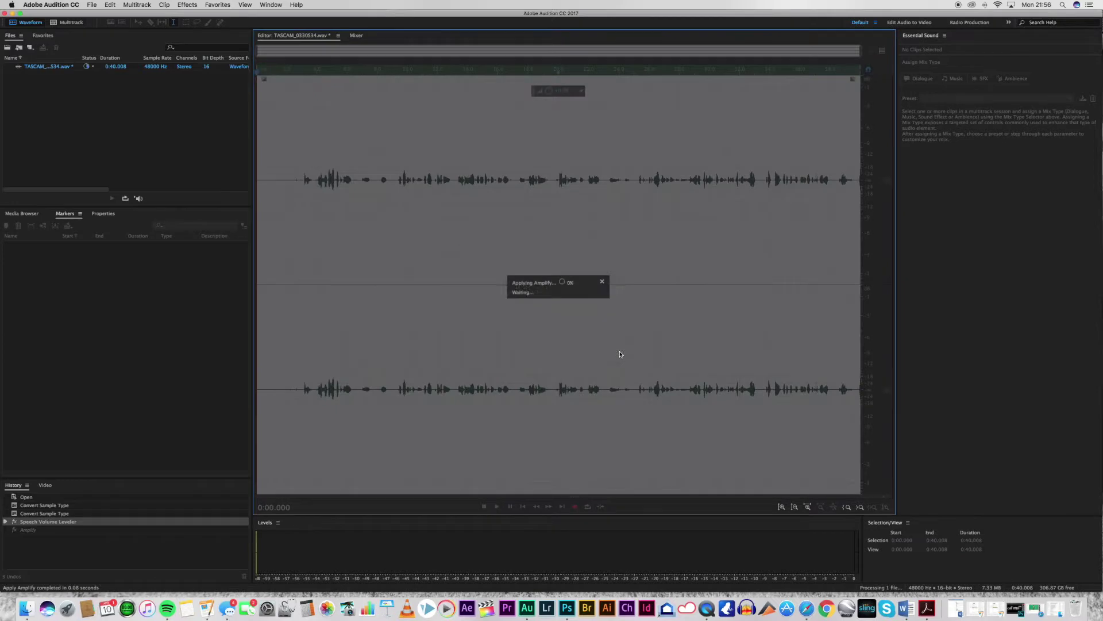
left_click_drag(740, 129, 839, 157)
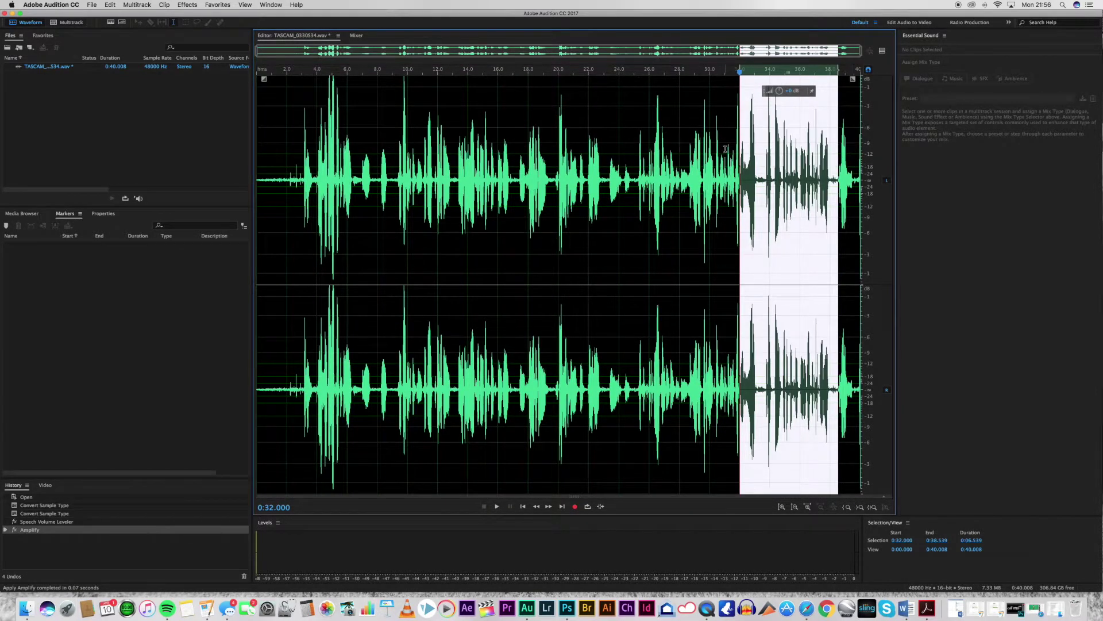
key("super+z")
Amplify the entire leveled waveform with a linked gain of 15 dB on the left and right channels
left_click(187, 5)
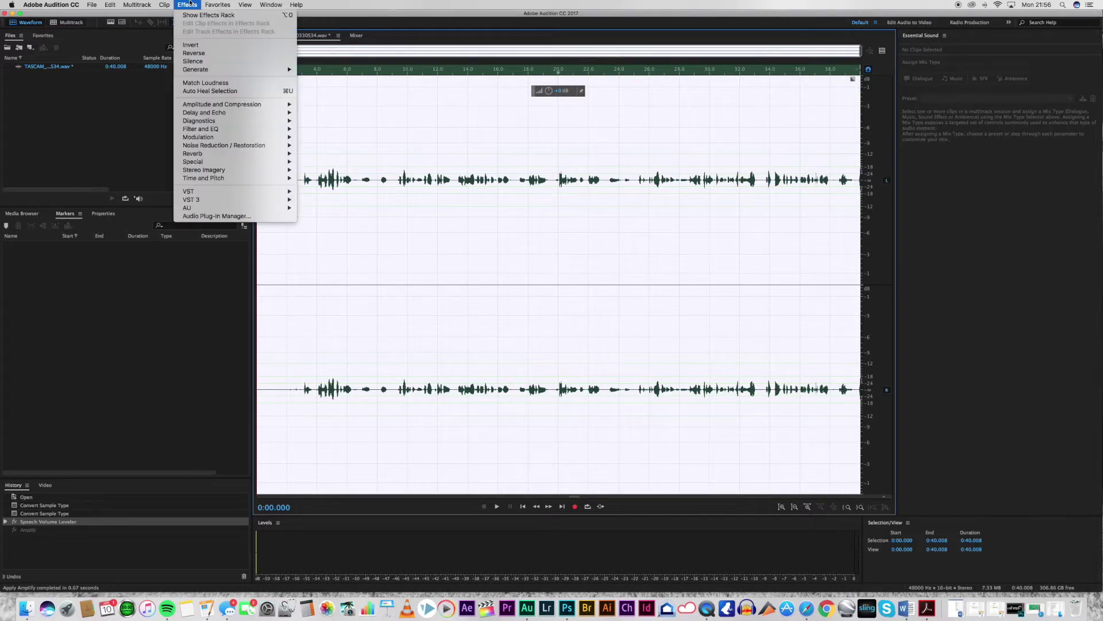
mouse_move(252, 105)
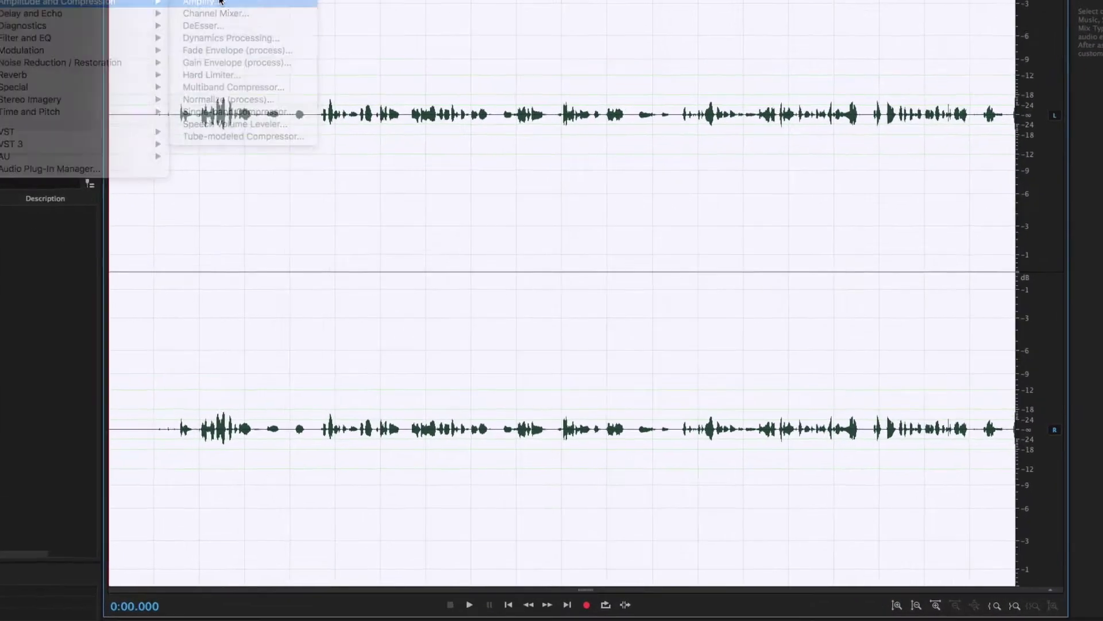
left_click(310, 84)
left_click(583, 289)
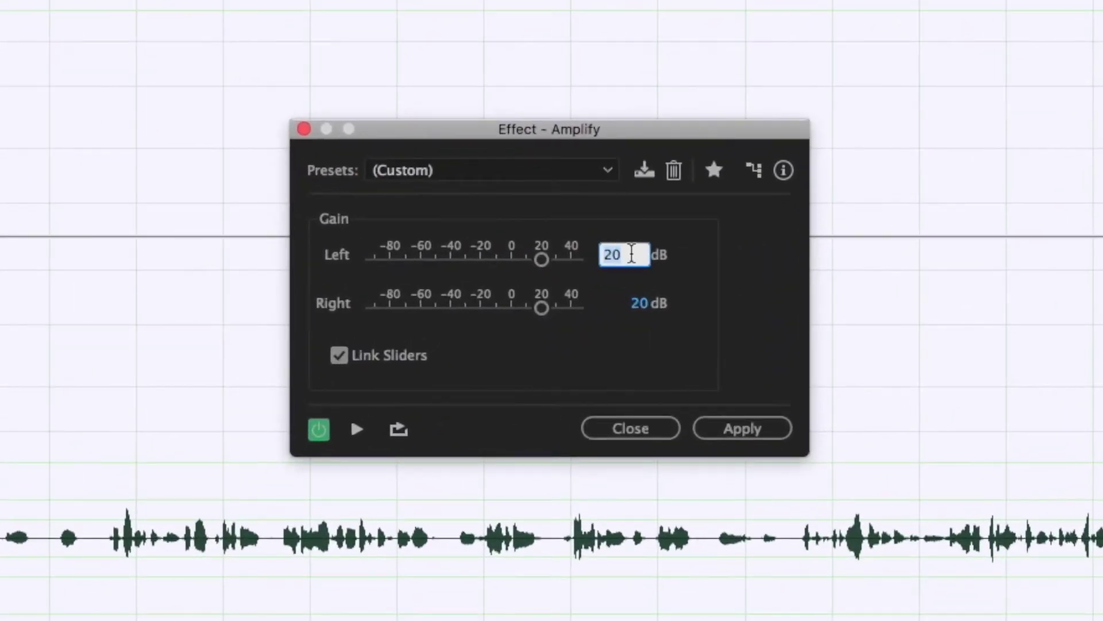
key("Return")
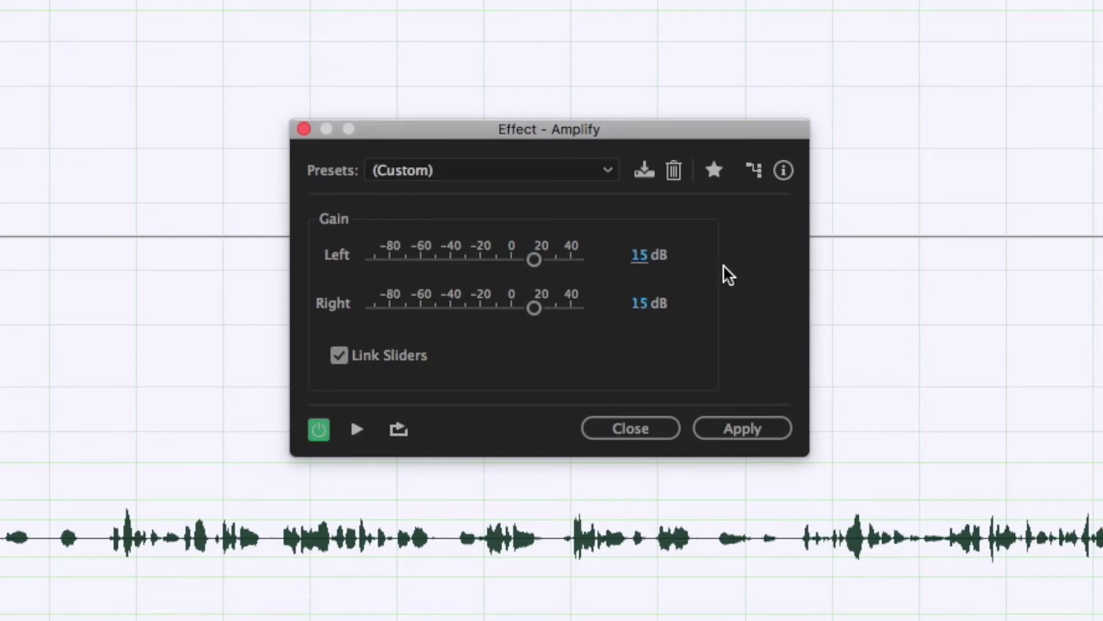
left_click(750, 428)
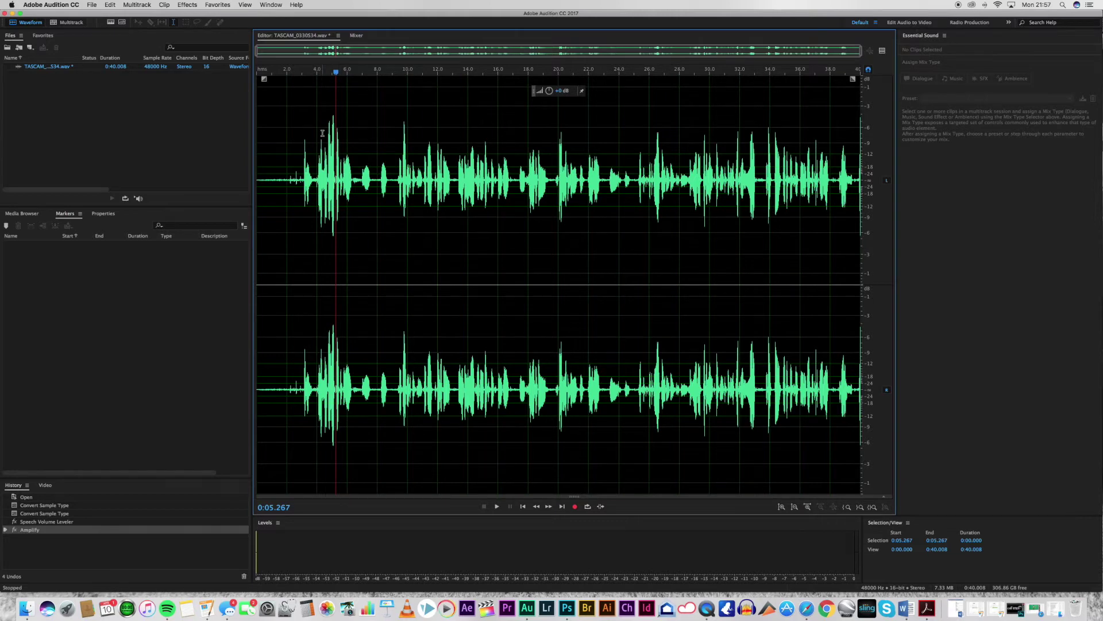
Play back the amplified recording from about 2.6 seconds with the computer's sound volume raised
left_click(297, 127)
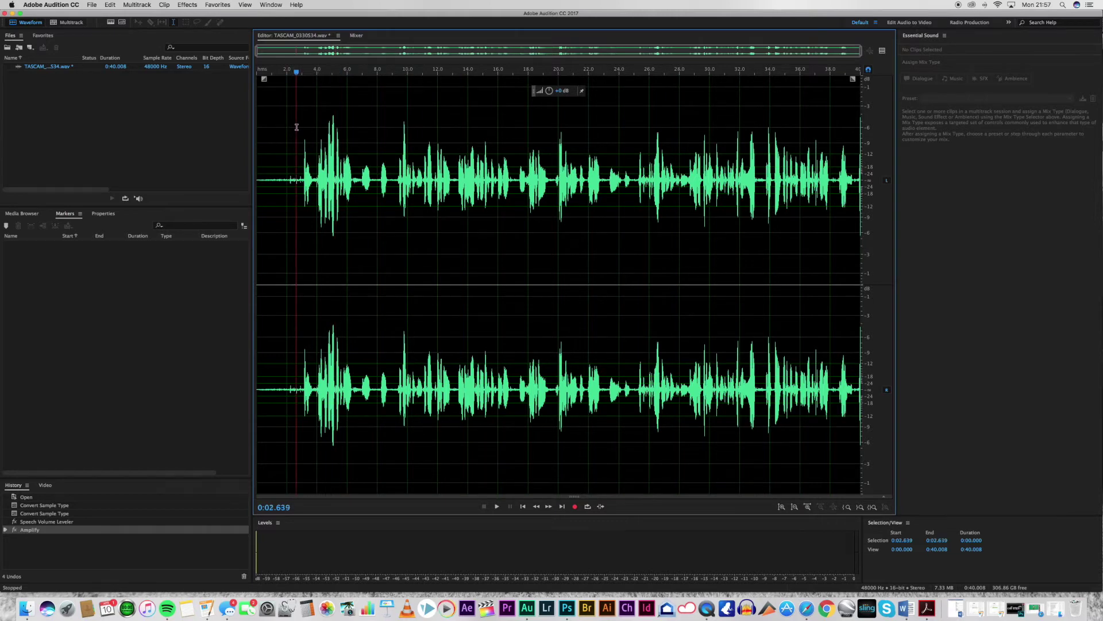
key("XF86AudioRaiseVolume")
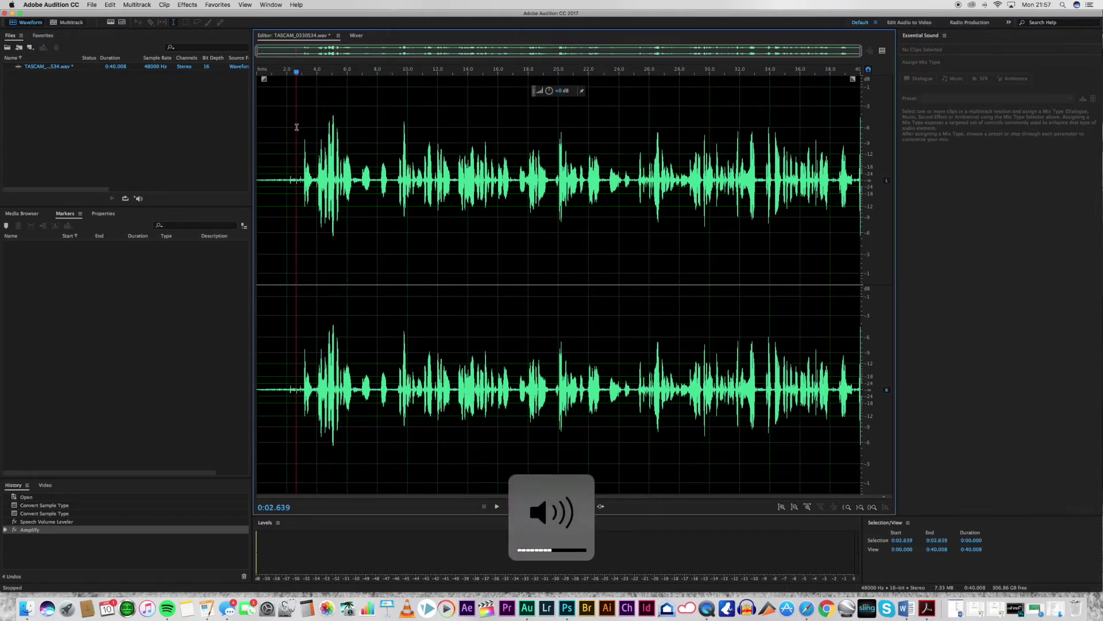
key("space")
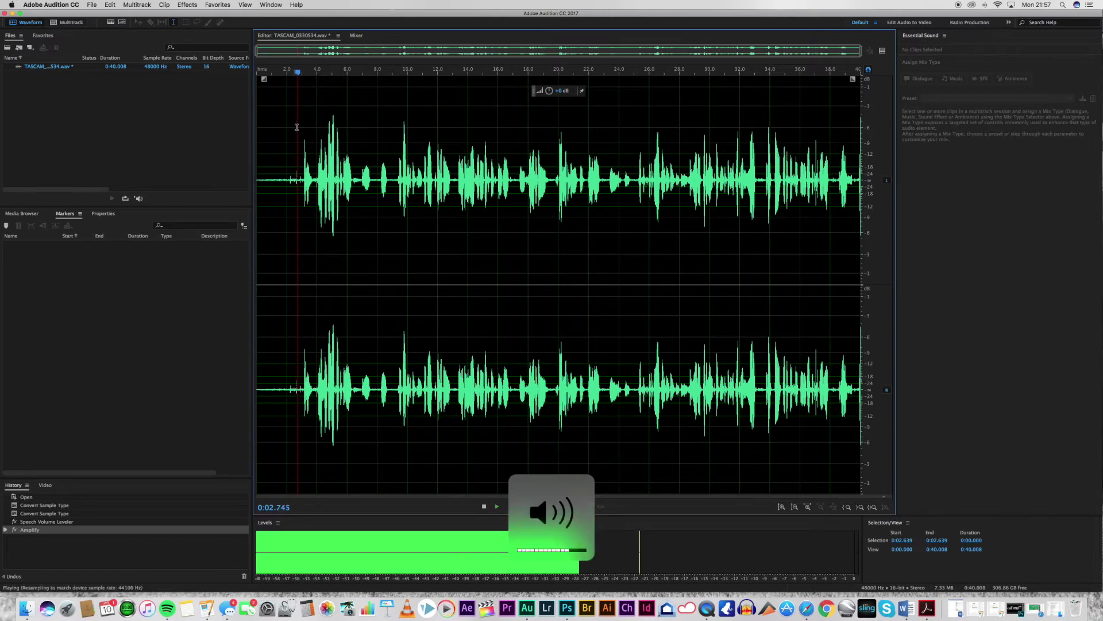